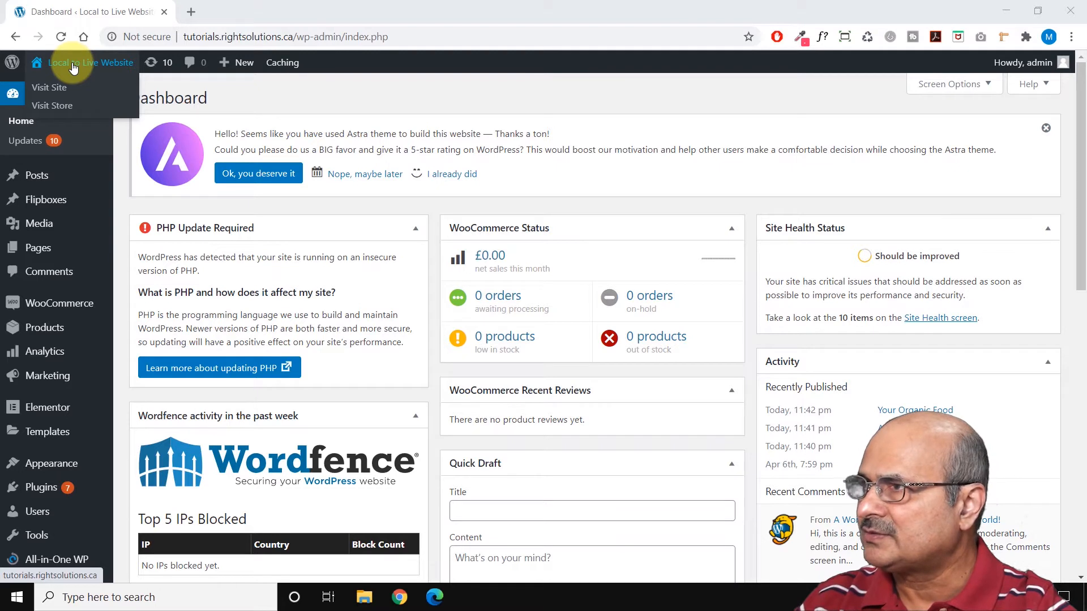
Open the site's front page, the list of all posts, the media library and the list of all pages in separate browser tabs.
middle_click(73, 67)
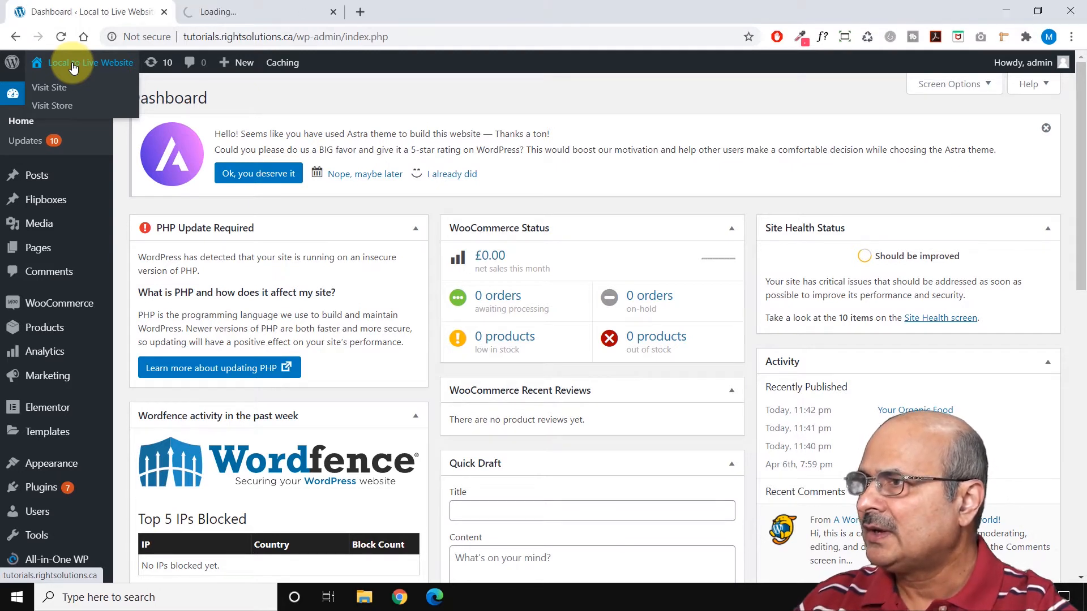
mouse_move(48, 179)
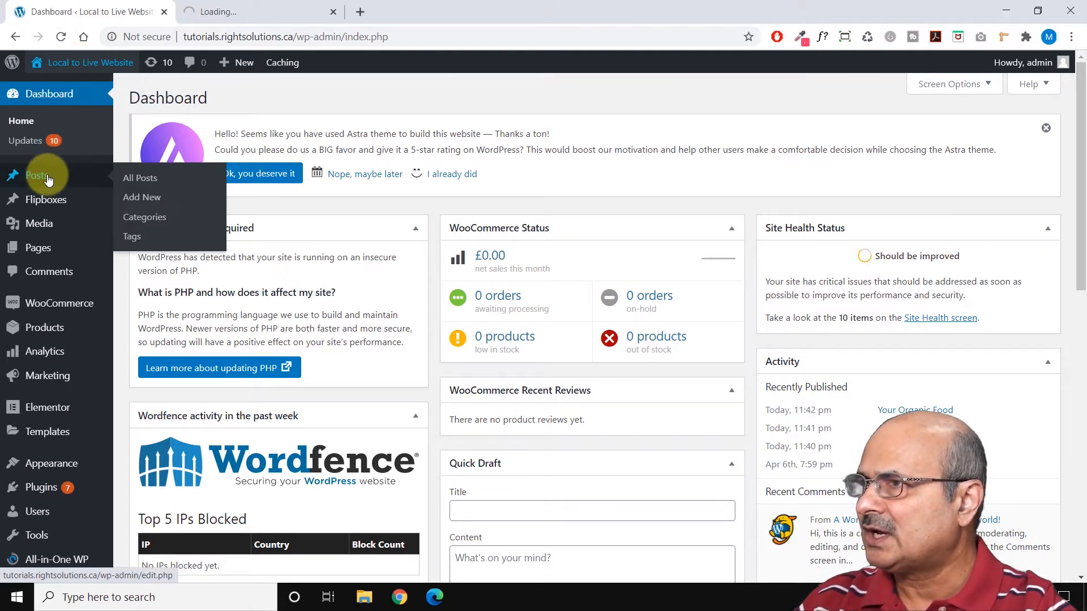
middle_click(135, 179)
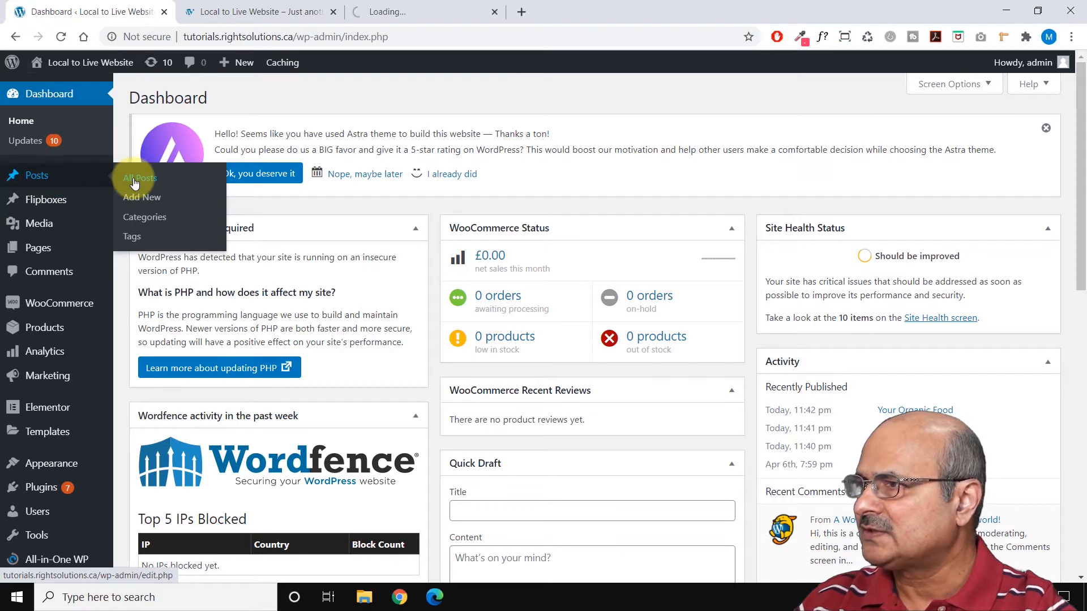
mouse_move(58, 221)
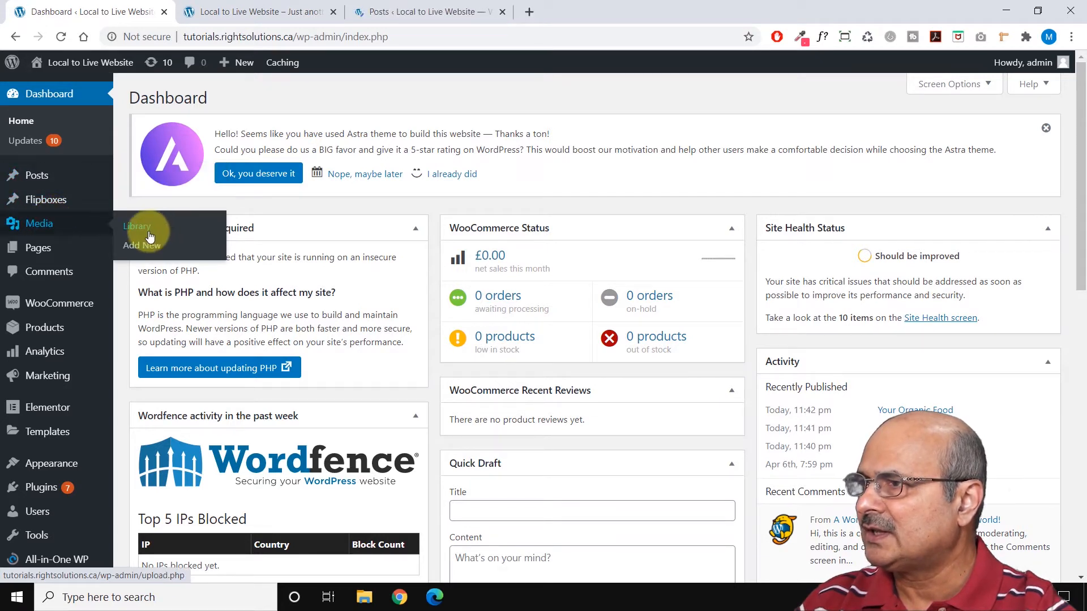
middle_click(120, 238)
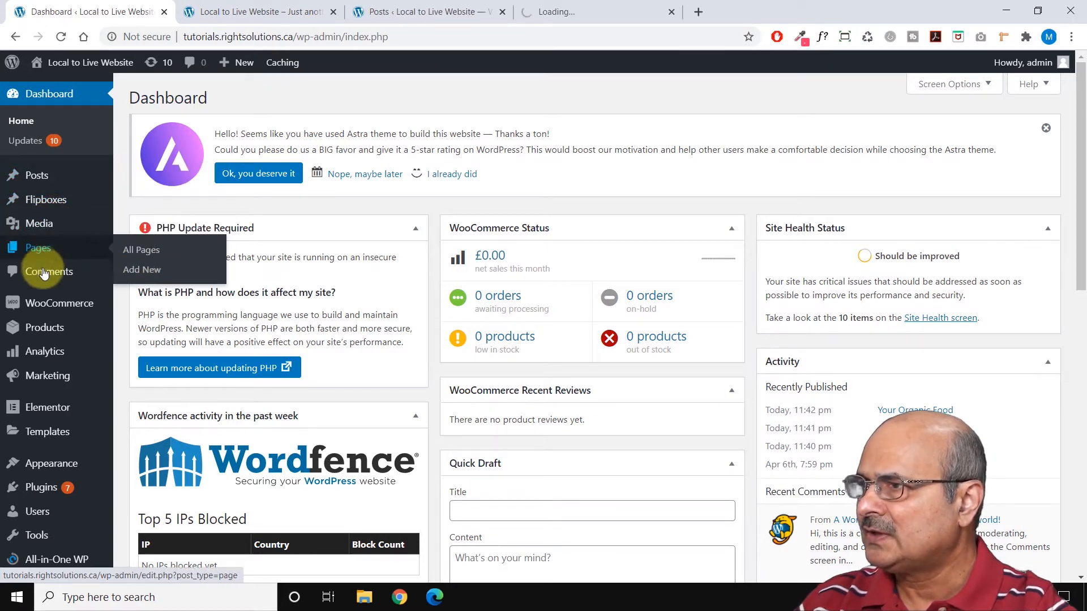
mouse_move(63, 248)
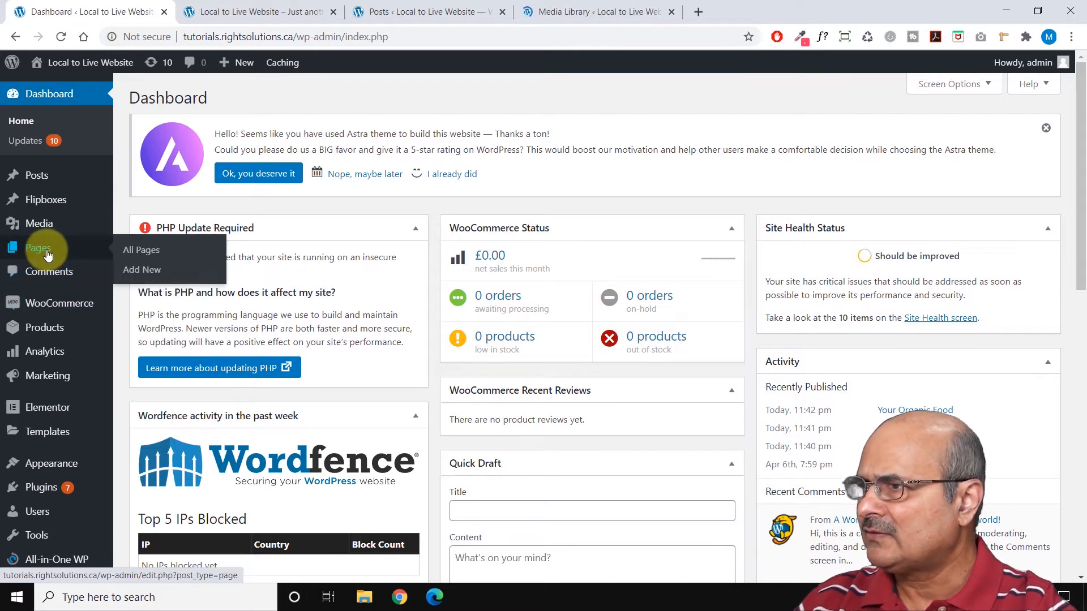
middle_click(137, 250)
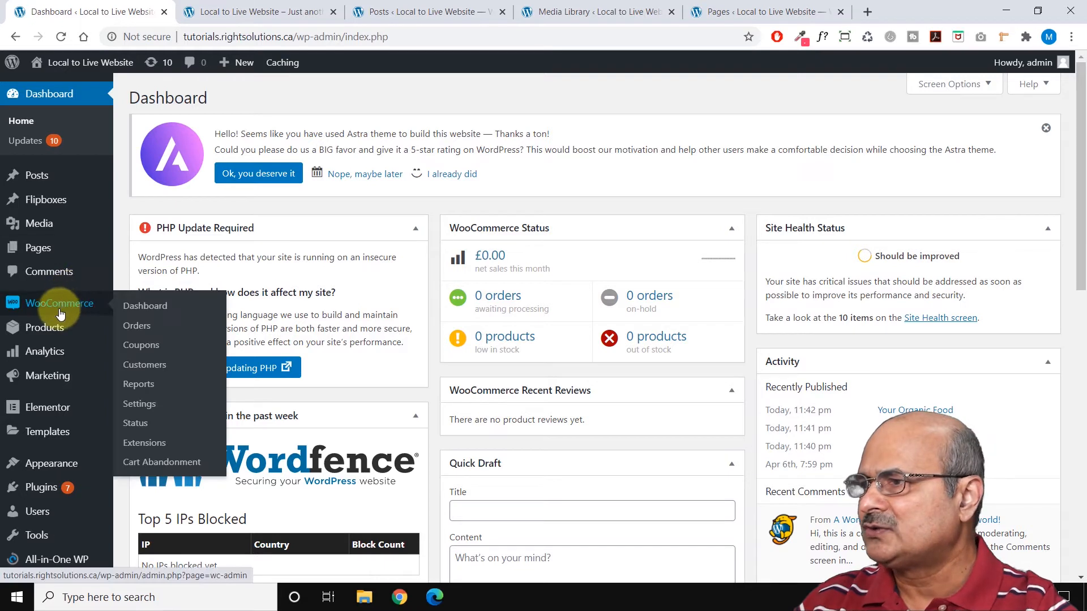
Open the all-products list, the Themes page and the Installed Plugins page in additional browser tabs.
mouse_move(50, 333)
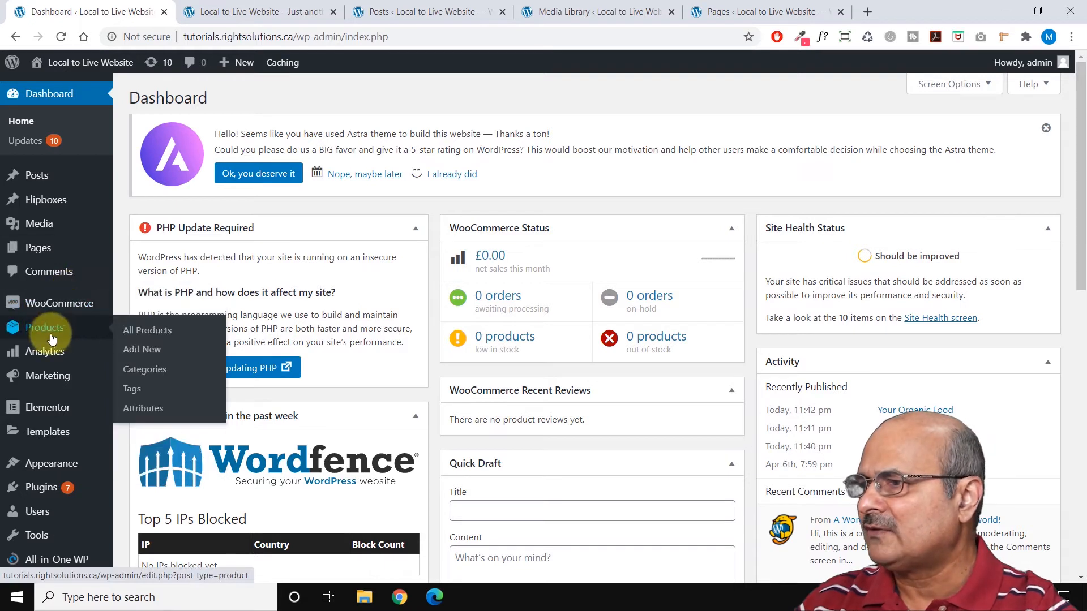
middle_click(141, 334)
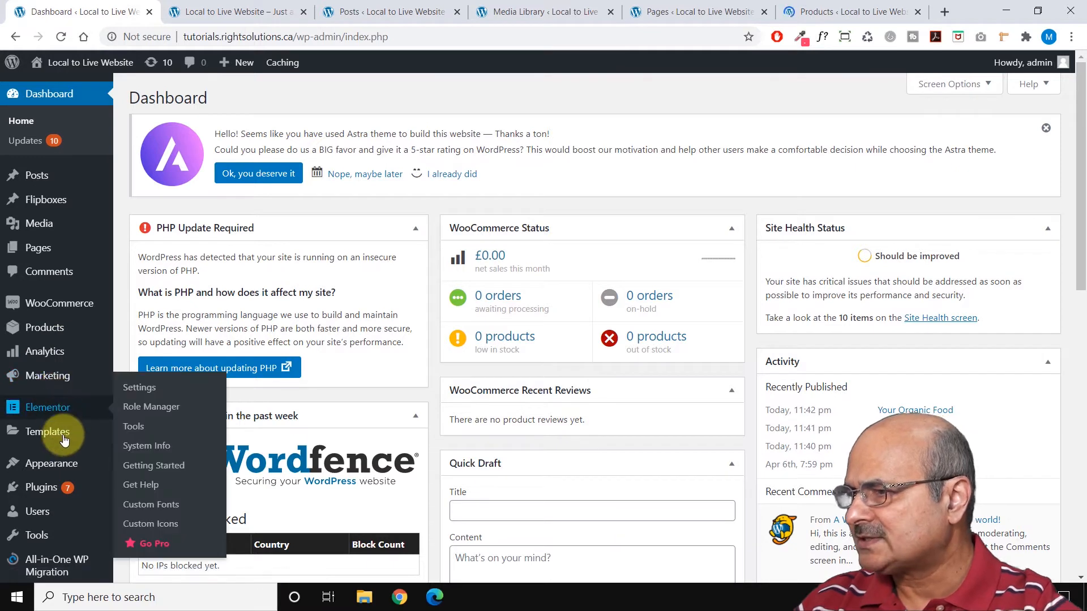
mouse_move(68, 464)
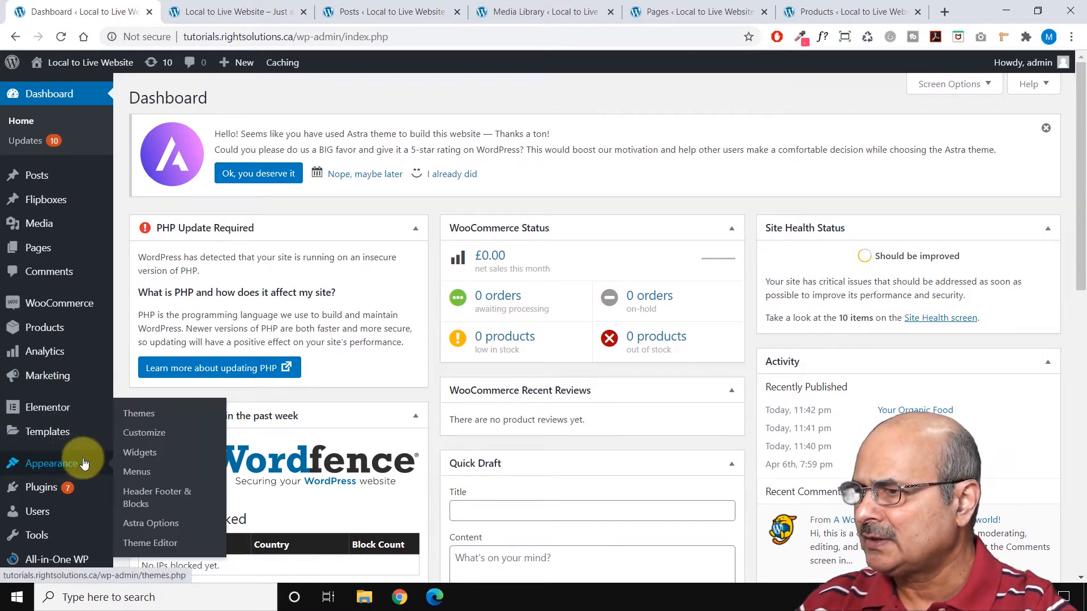
left_click(149, 426, "ctrl")
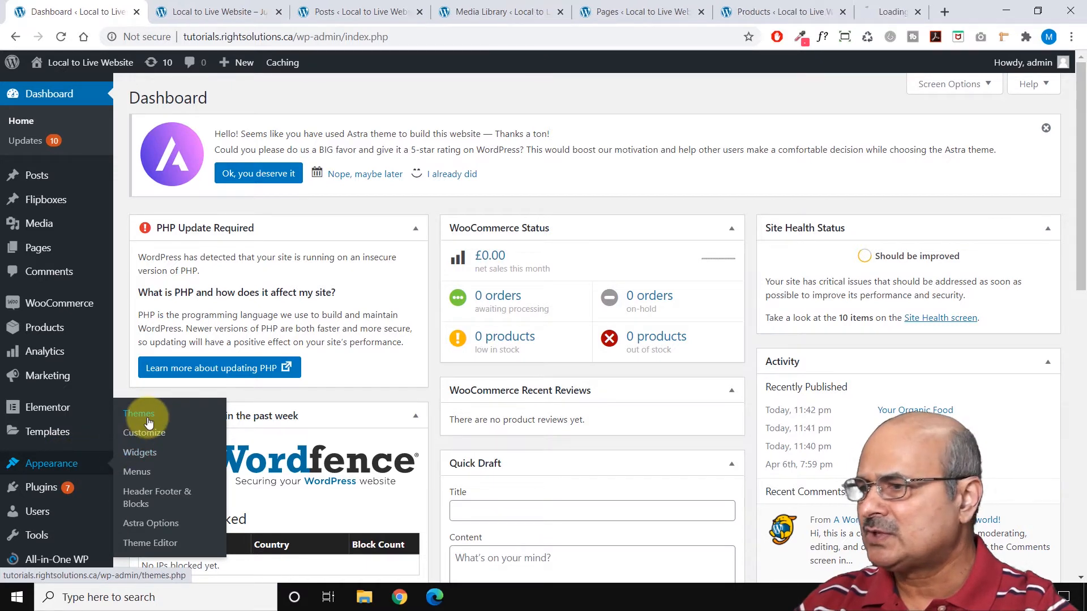
mouse_move(59, 488)
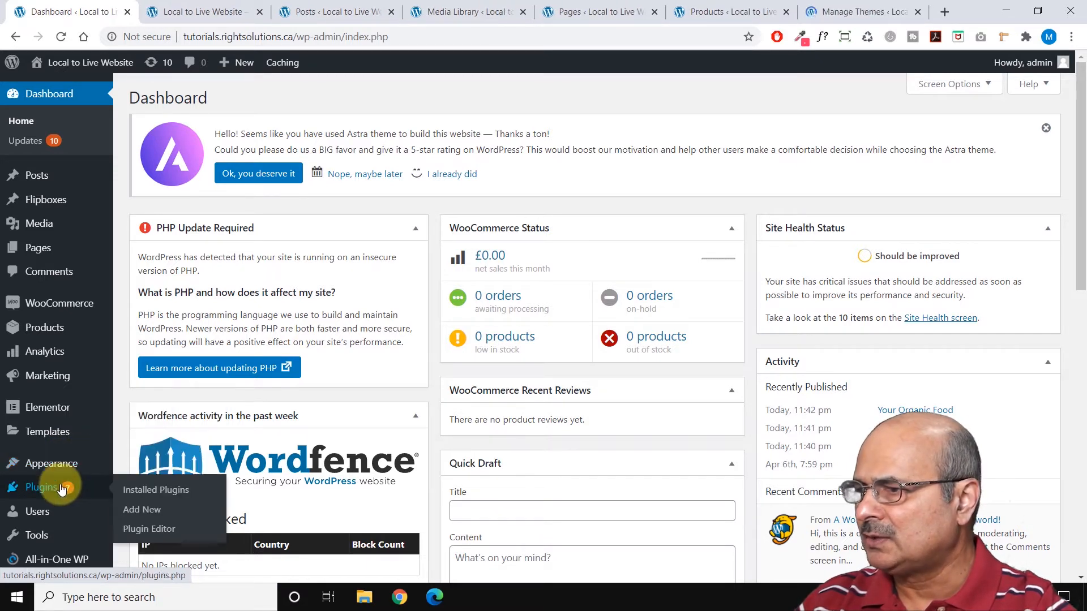
left_click(141, 492, "ctrl")
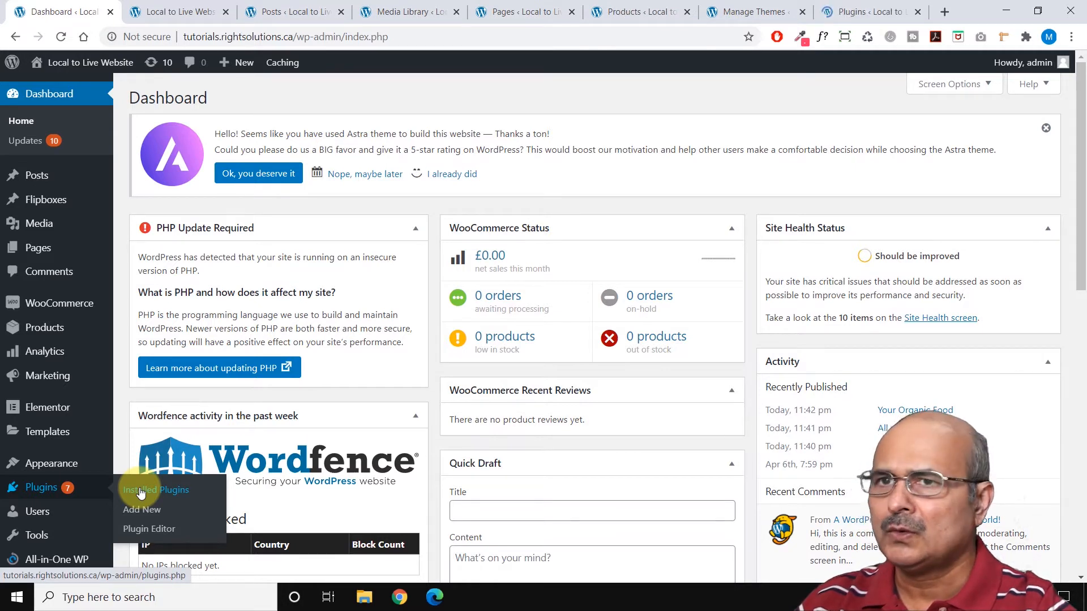
Review the content of the Local to Live Website front page from the header down to the product sections.
left_click(167, 7)
scroll(411, 263, "down", 15)
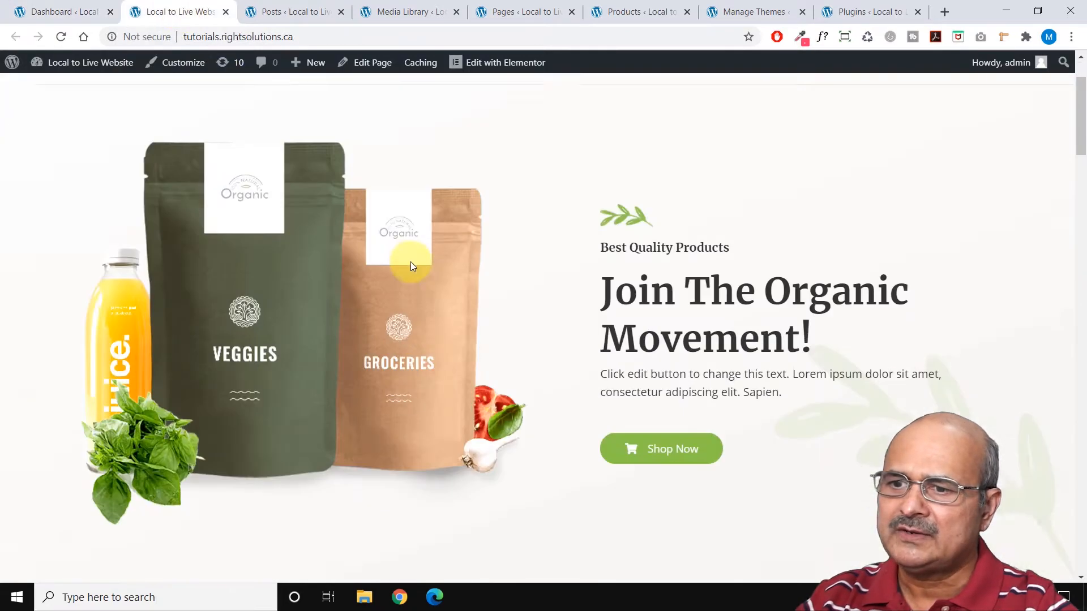
scroll(412, 262, "down", 5)
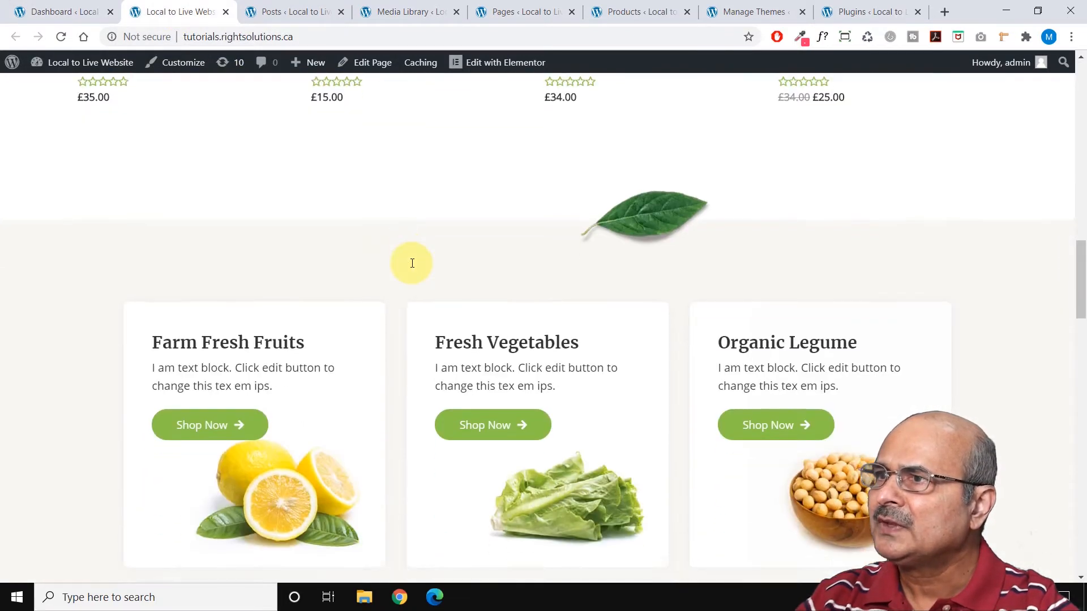
scroll(412, 262, "up", 20)
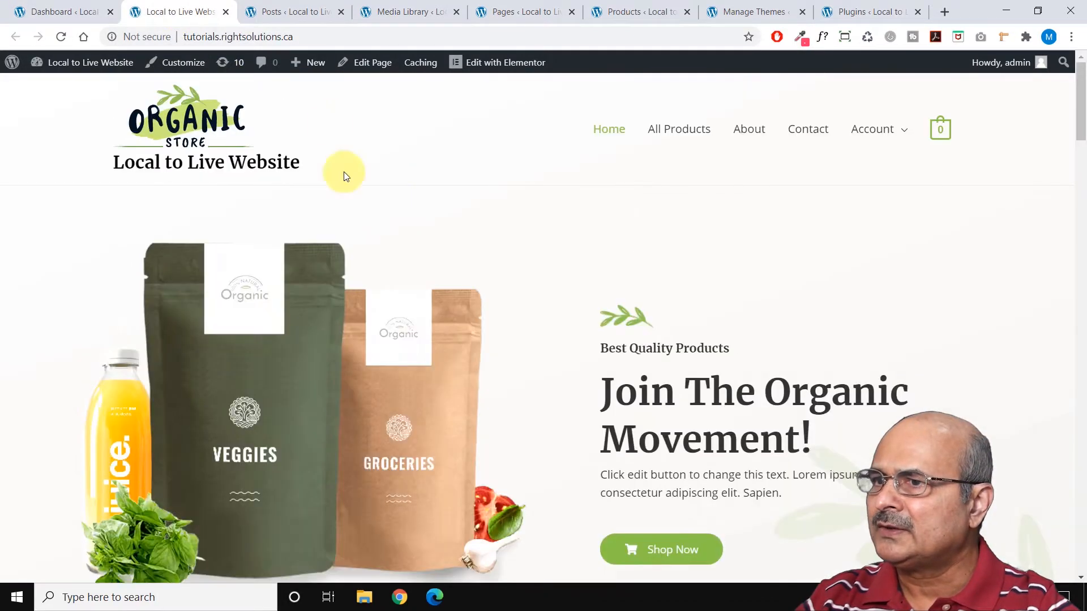
Check the existing posts and the files stored in the media library.
left_click(307, 12)
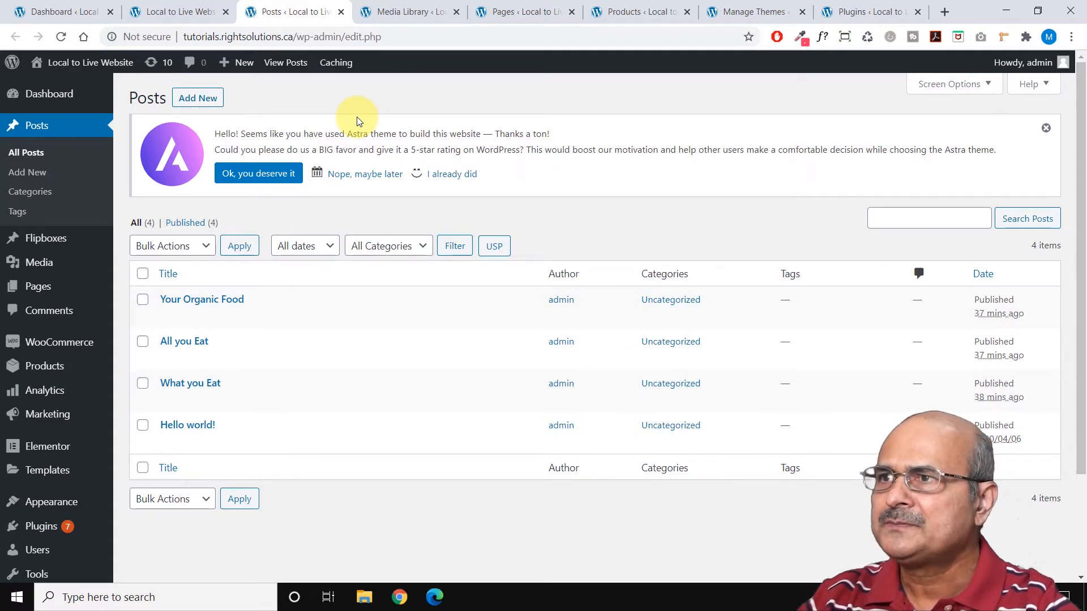
left_click(417, 12)
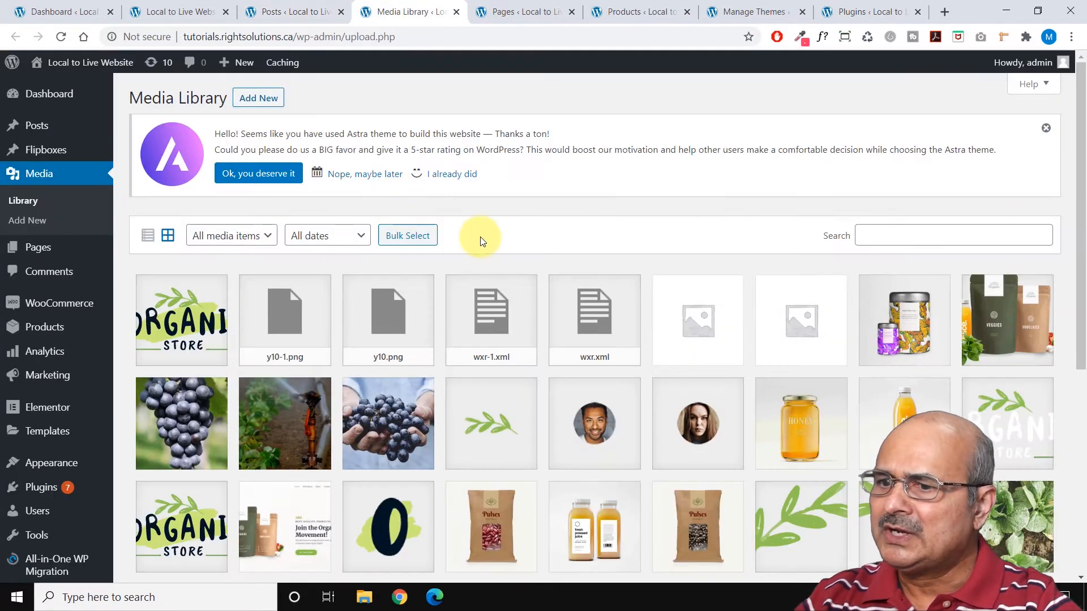
scroll(481, 243, "down", 6)
scroll(491, 250, "up", 8)
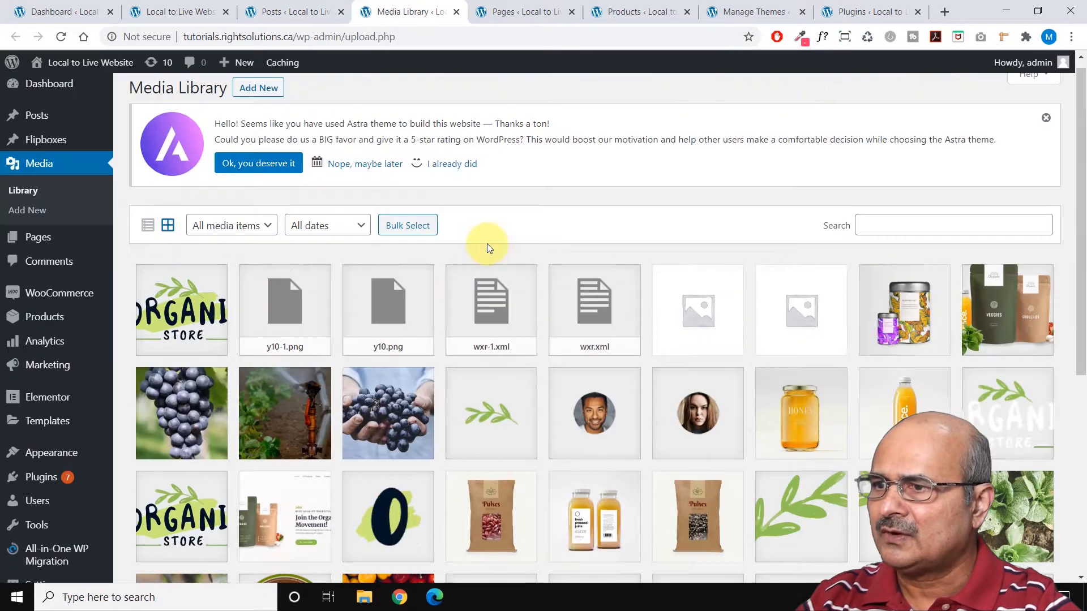
Check the site's list of pages and its WooCommerce products list.
left_click(536, 12)
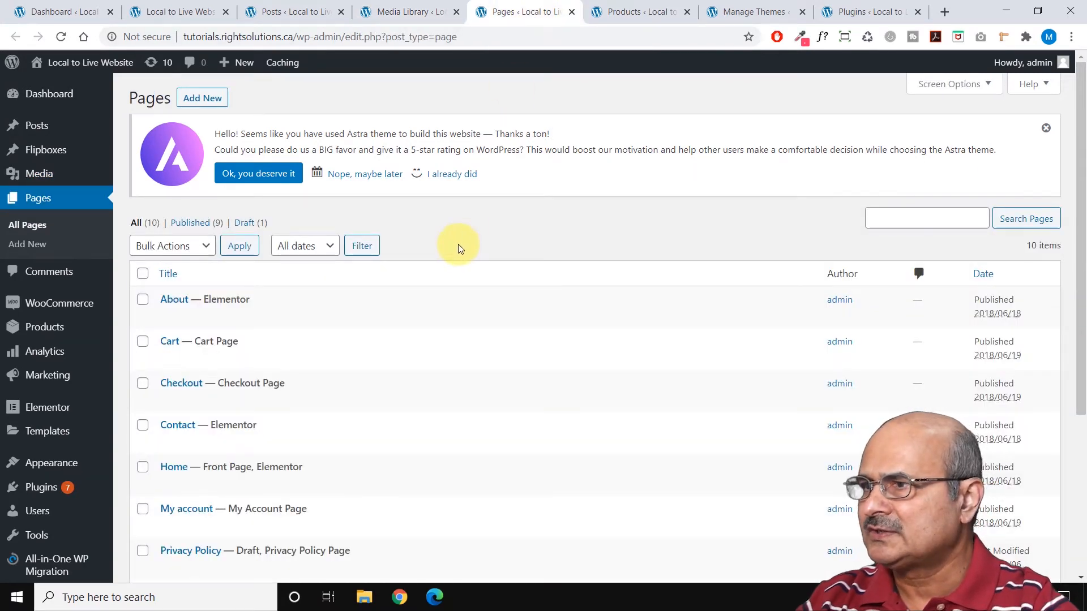
scroll(458, 244, "down", 1)
scroll(460, 243, "up", 1)
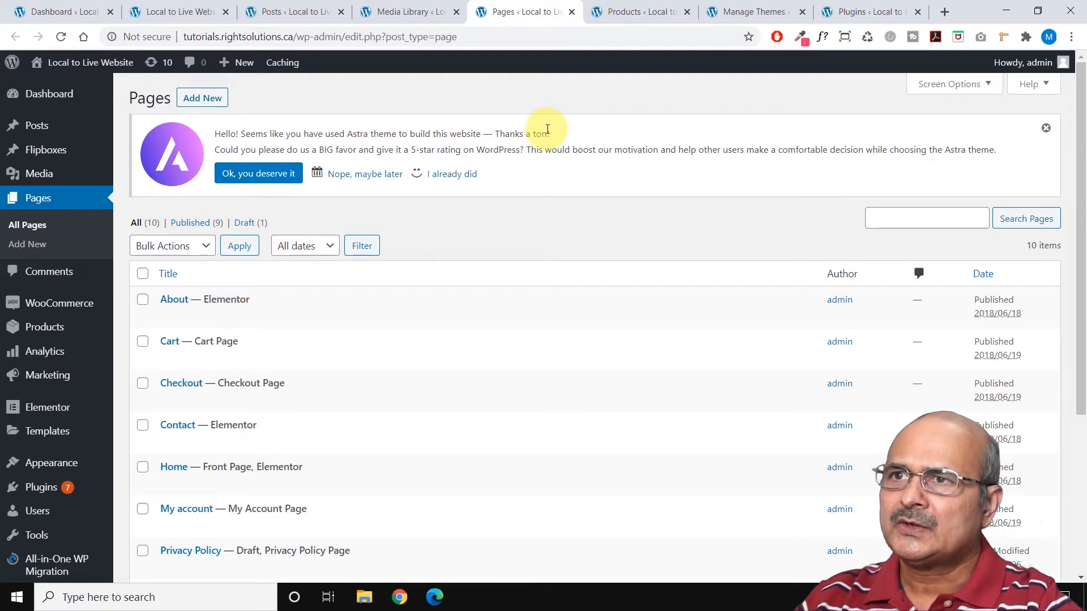
left_click(639, 12)
scroll(576, 193, "down", 4)
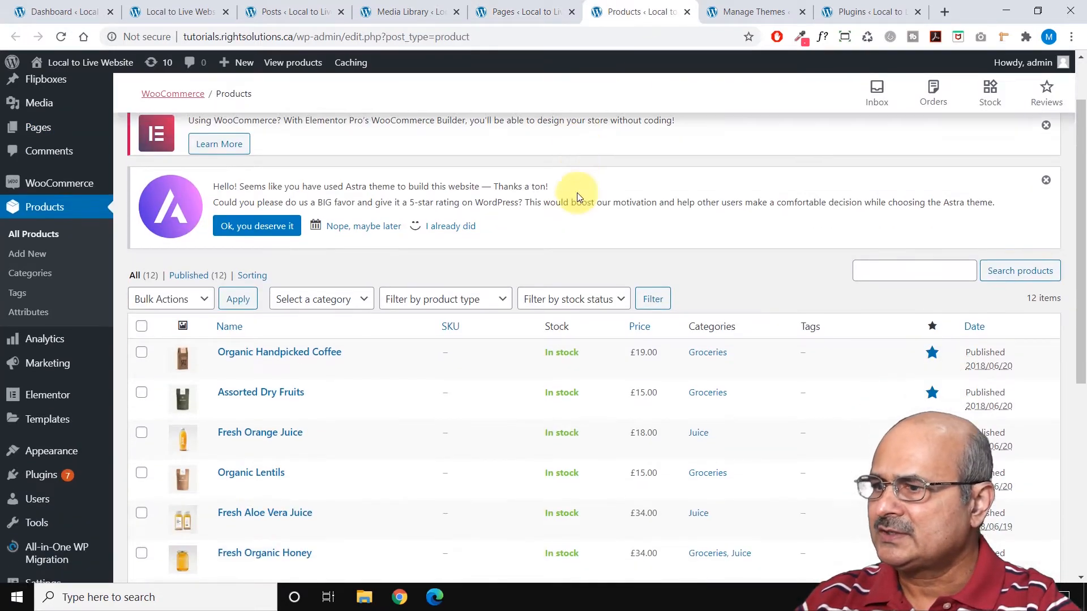
scroll(576, 193, "up", 2)
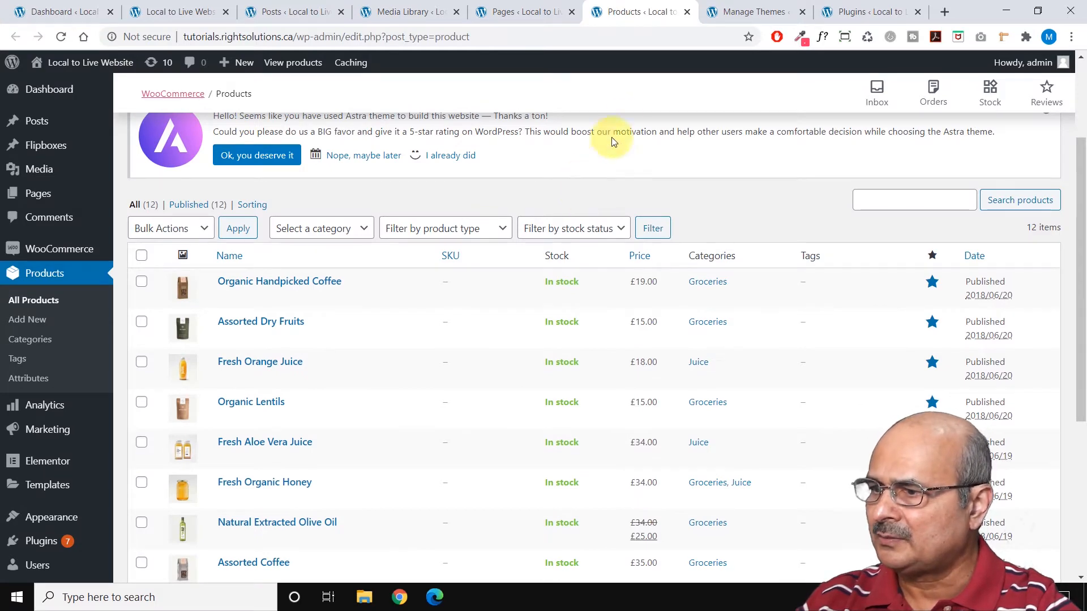
Examine the installed themes and the list of installed plugins.
left_click(769, 16)
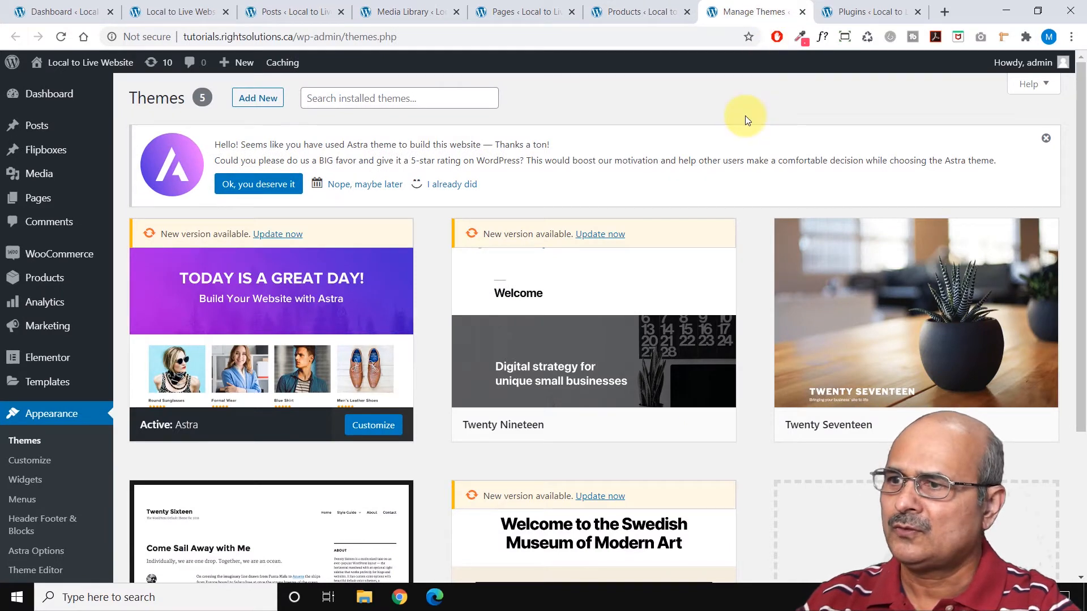
scroll(745, 116, "down", 1)
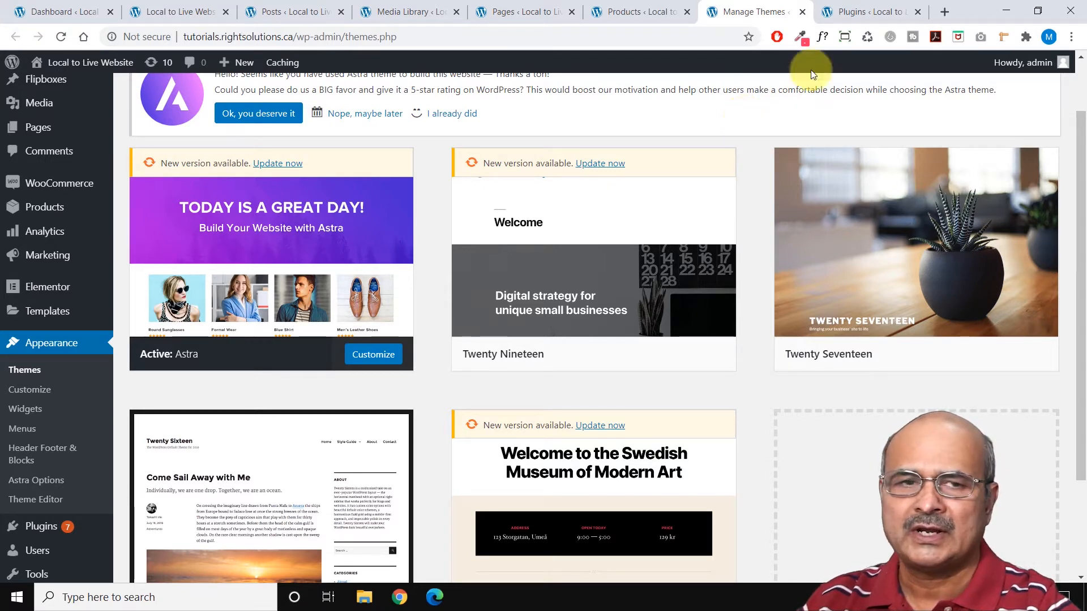
left_click(878, 15)
scroll(644, 202, "down", 1)
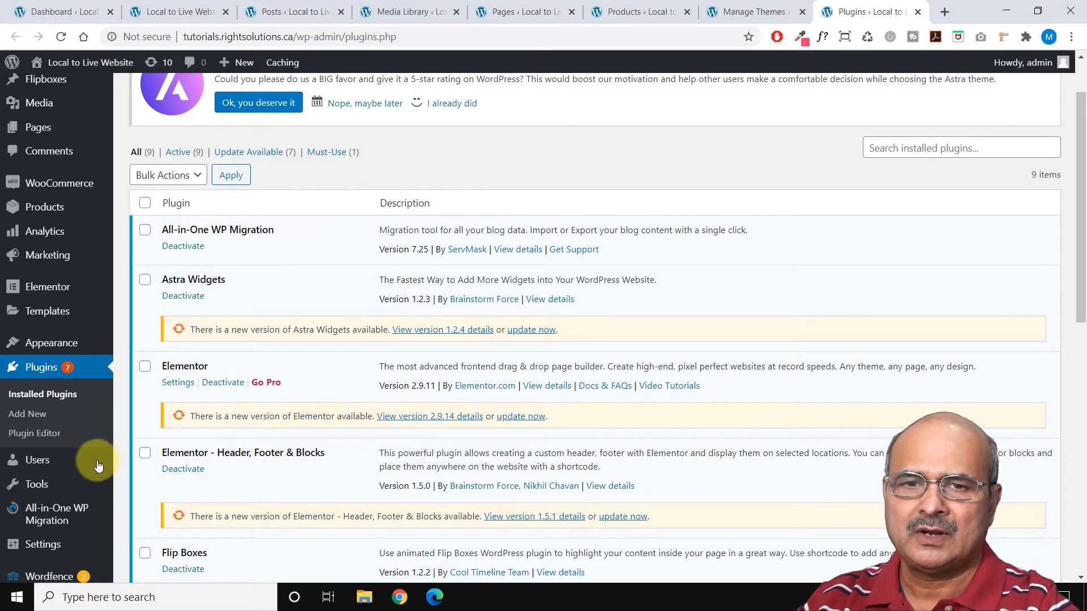
scroll(94, 456, "down", 3)
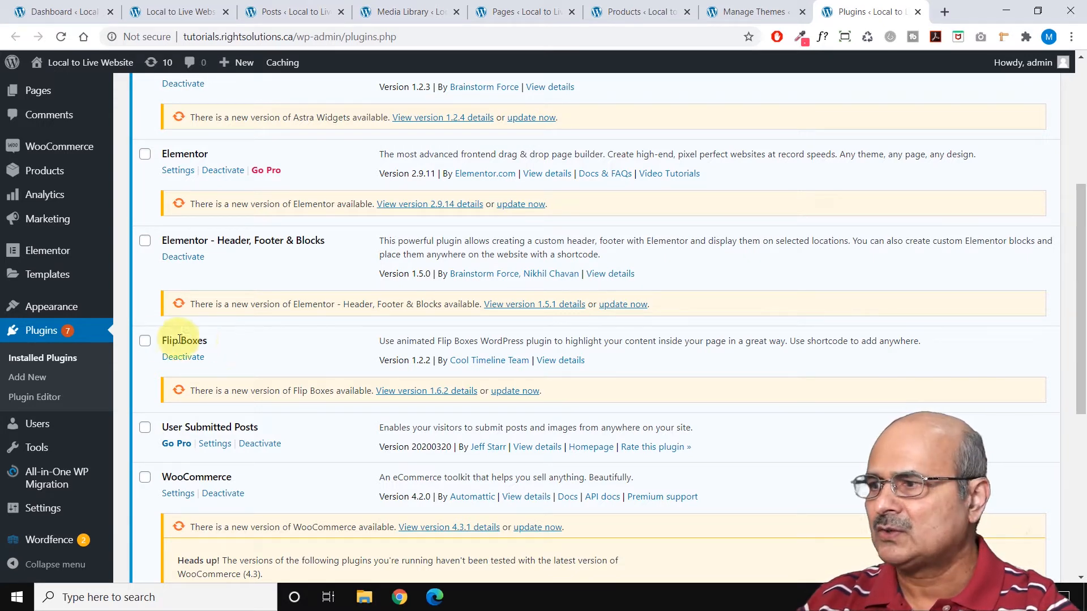
Find the WP Reset plugin by searching new plugins for "wp reset", and install and activate it.
left_click(27, 377)
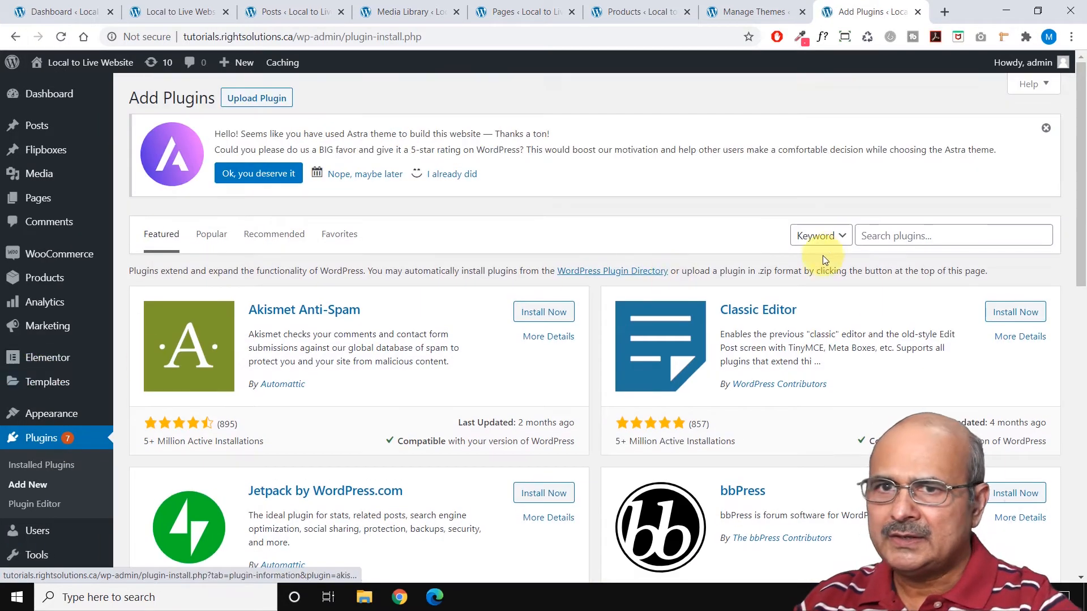
left_click(871, 238)
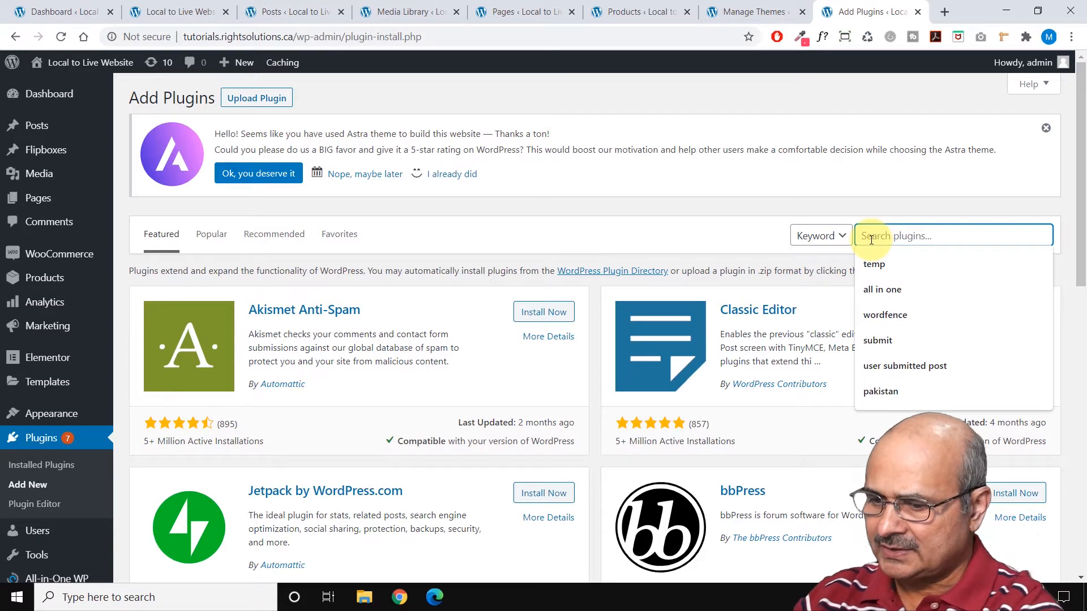
type("wp res")
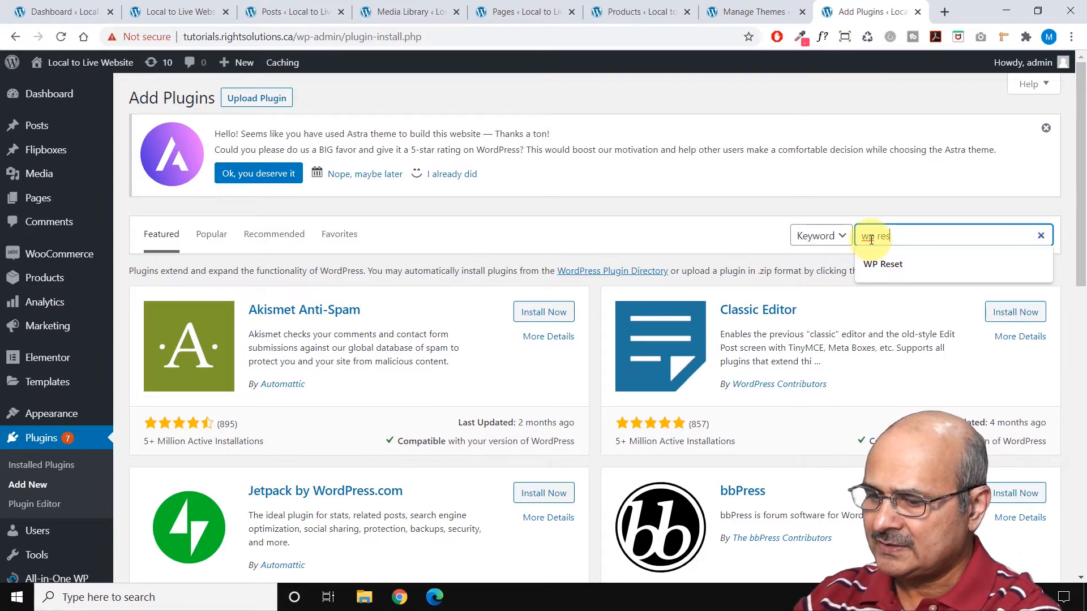
type("et")
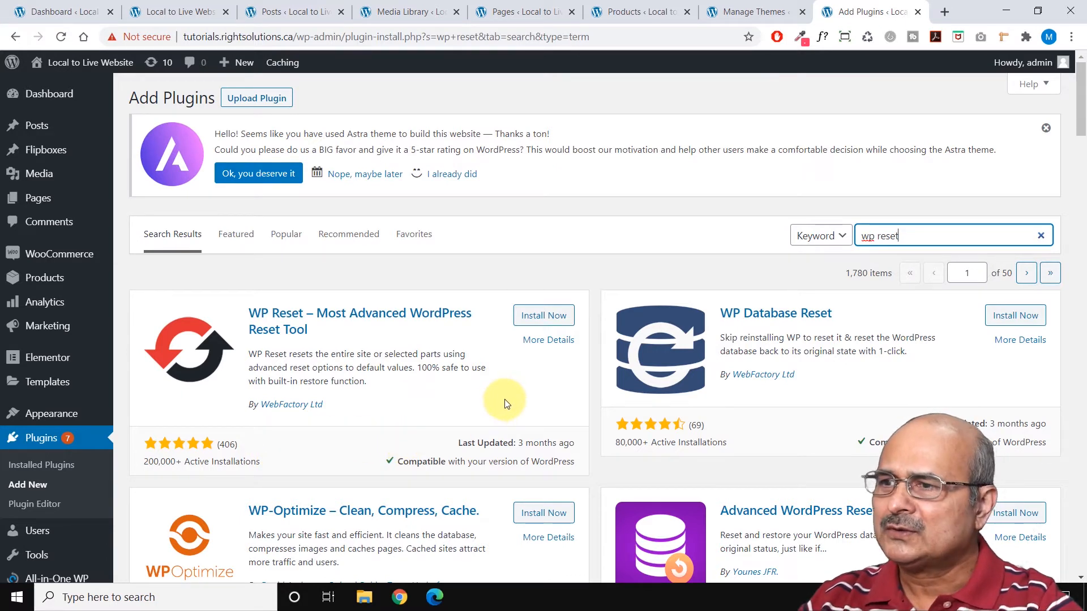
left_click(544, 318)
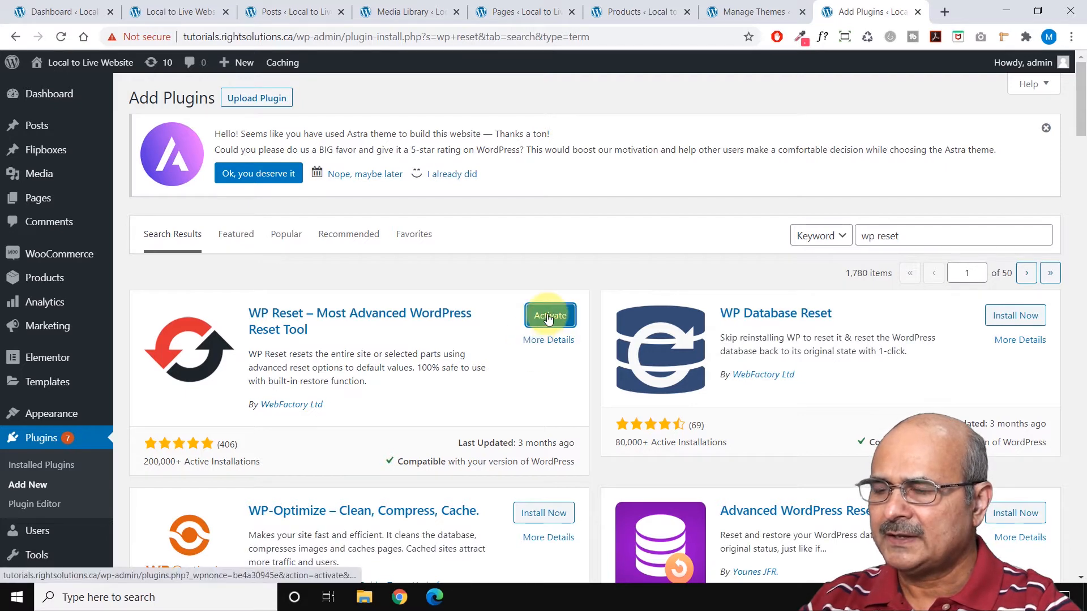
left_click(548, 319)
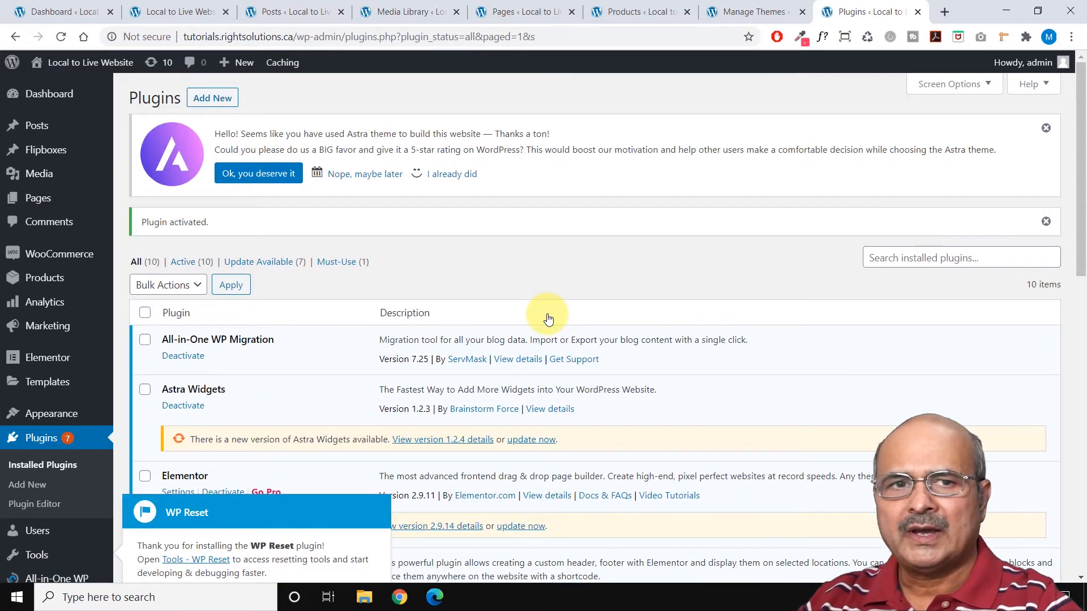
Open the WP Reset page from the site's admin tools.
scroll(545, 316, "down", 3)
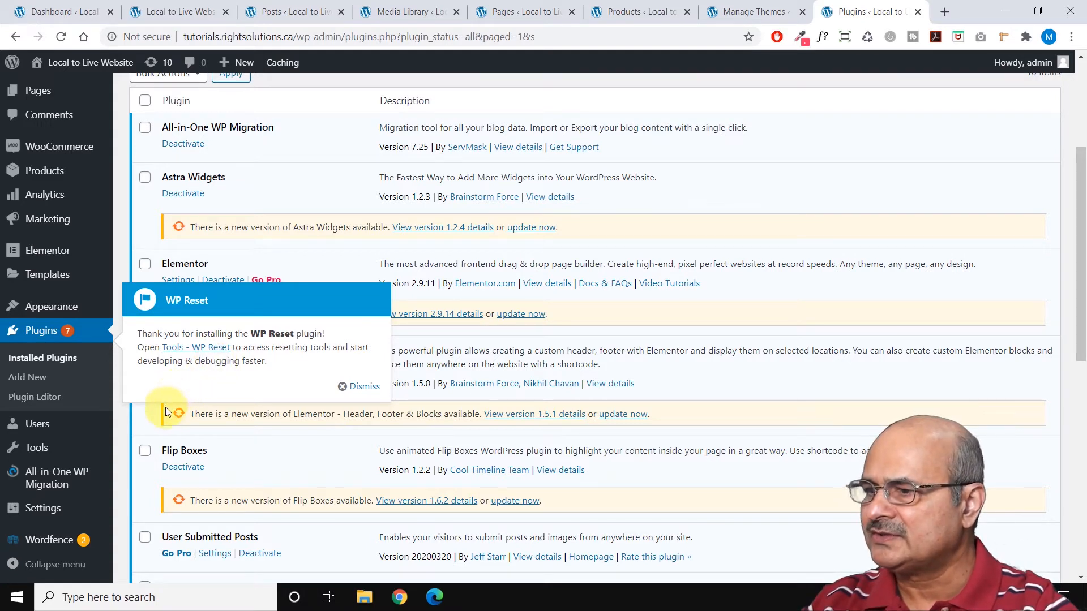
mouse_move(40, 447)
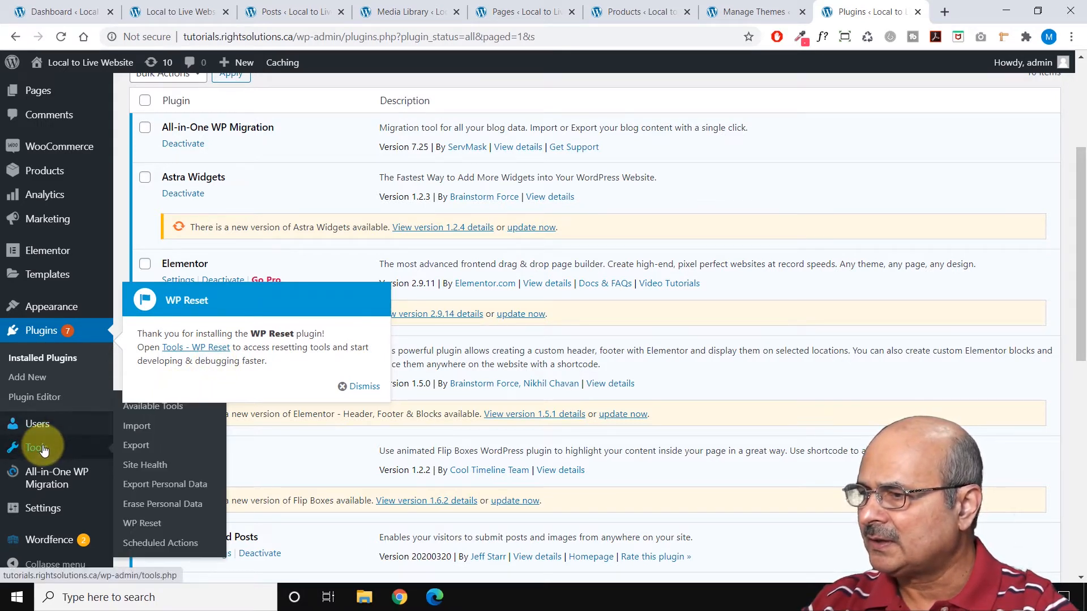
left_click(141, 525)
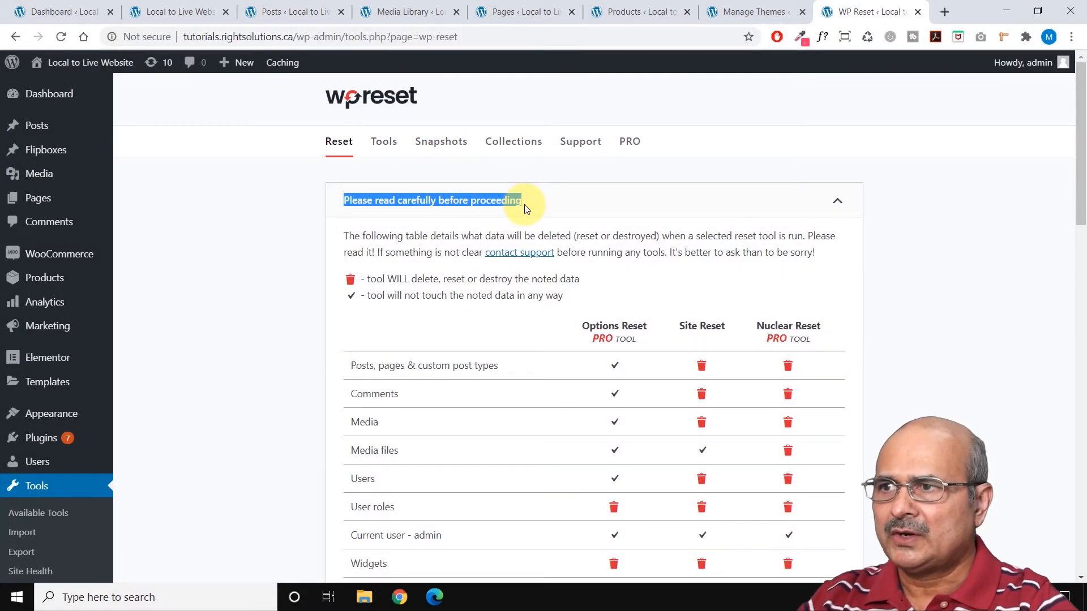
Review the table of data that Options Reset, Site Reset and Nuclear Reset delete or keep, from posts to custom wp-content folders.
left_click(524, 205)
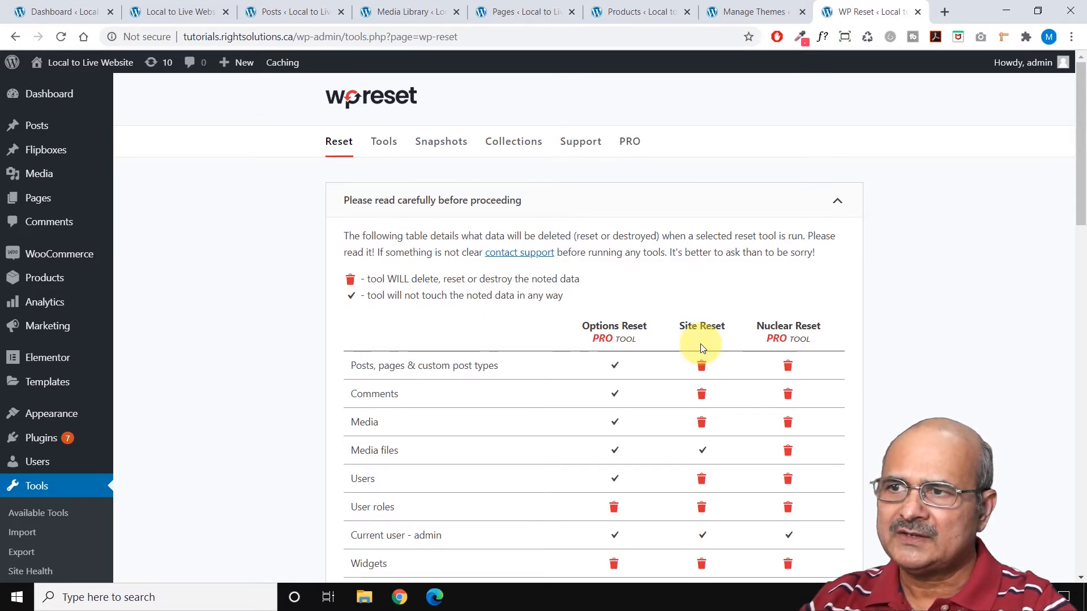
scroll(707, 341, "down", 1)
scroll(708, 342, "down", 1)
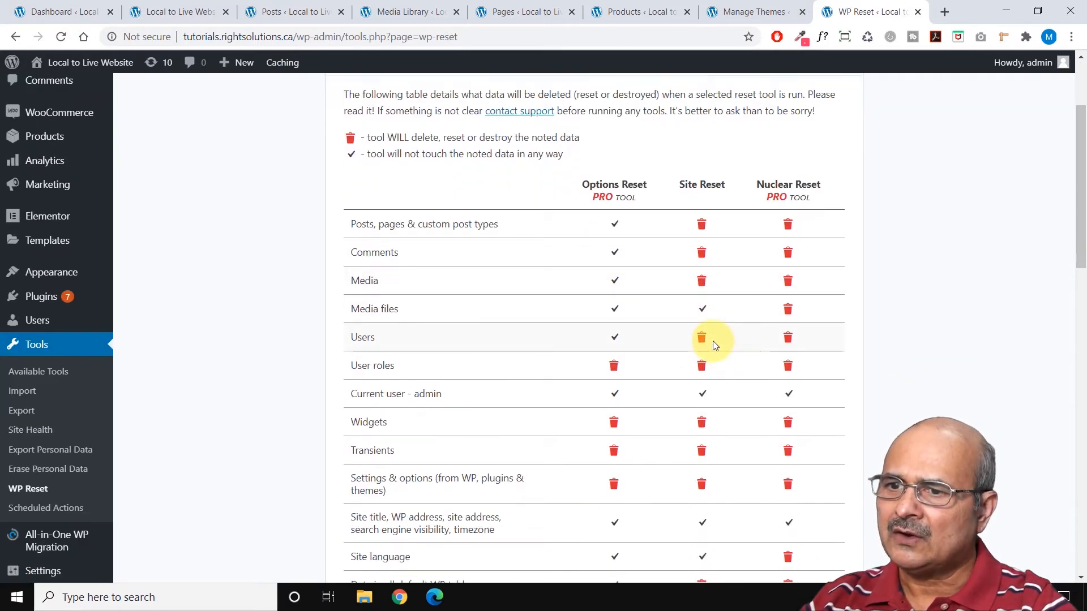
scroll(713, 343, "down", 1)
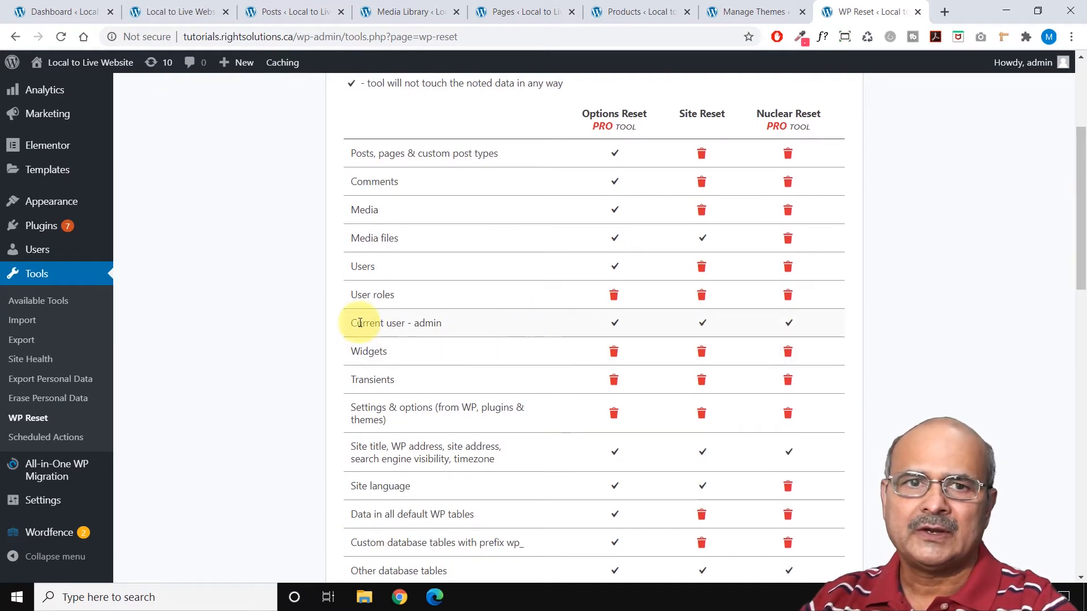
left_click_drag(356, 323, 442, 323)
left_click(296, 395)
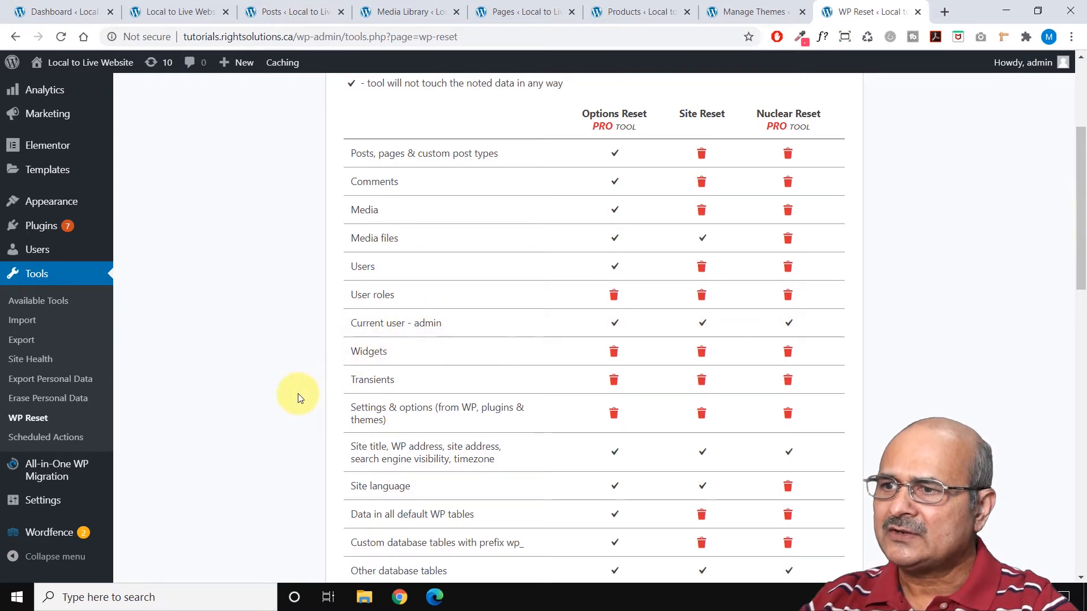
scroll(290, 393, "down", 1)
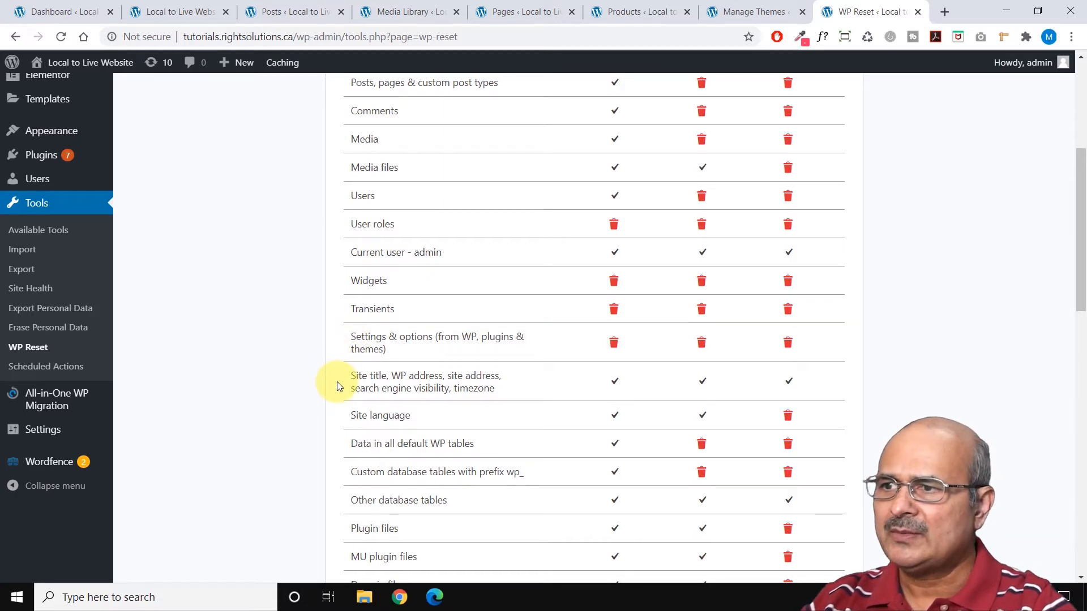
left_click_drag(357, 390, 365, 396)
left_click(440, 372)
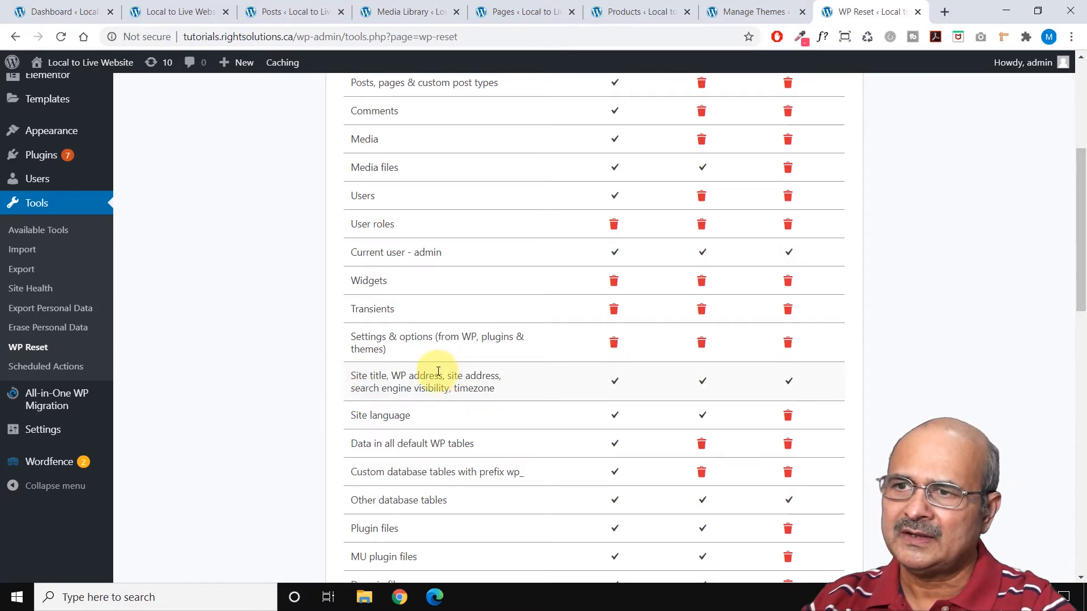
scroll(313, 397, "down", 2)
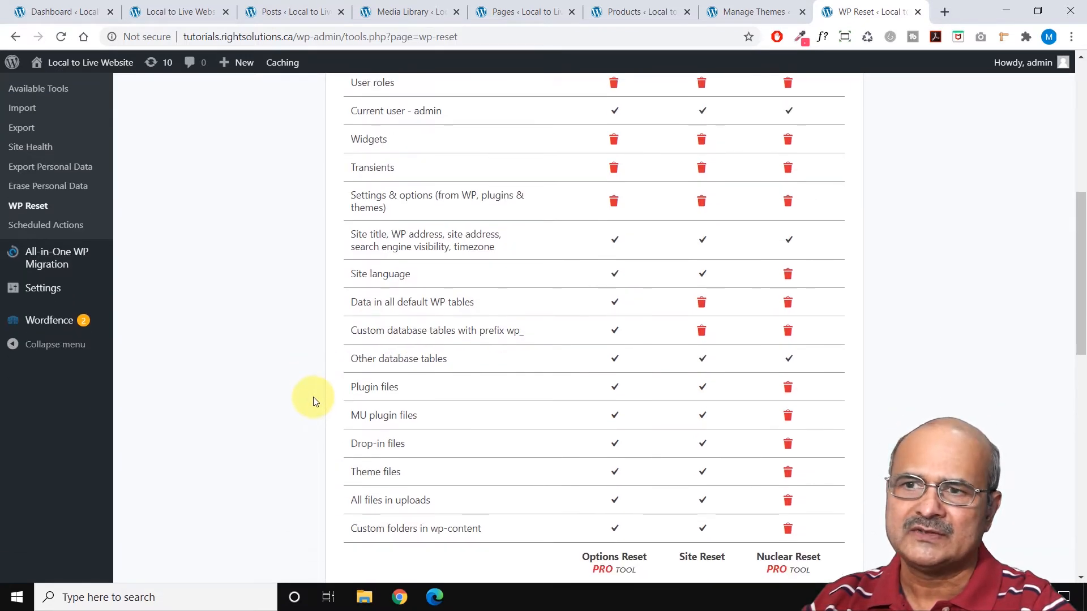
scroll(320, 368, "up", 1)
left_click_drag(346, 343, 424, 348)
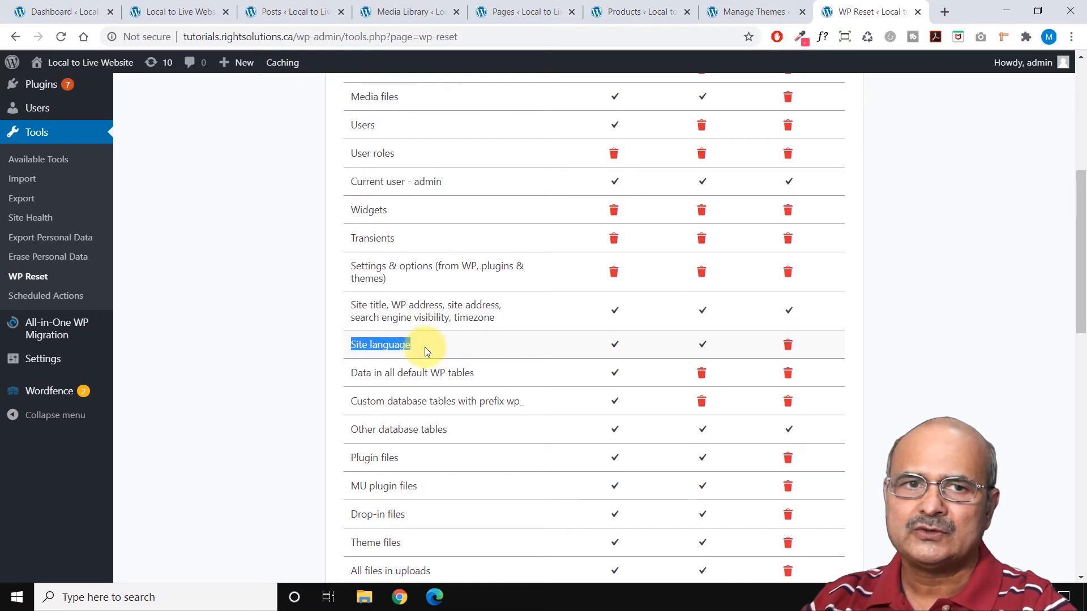
left_click(429, 351)
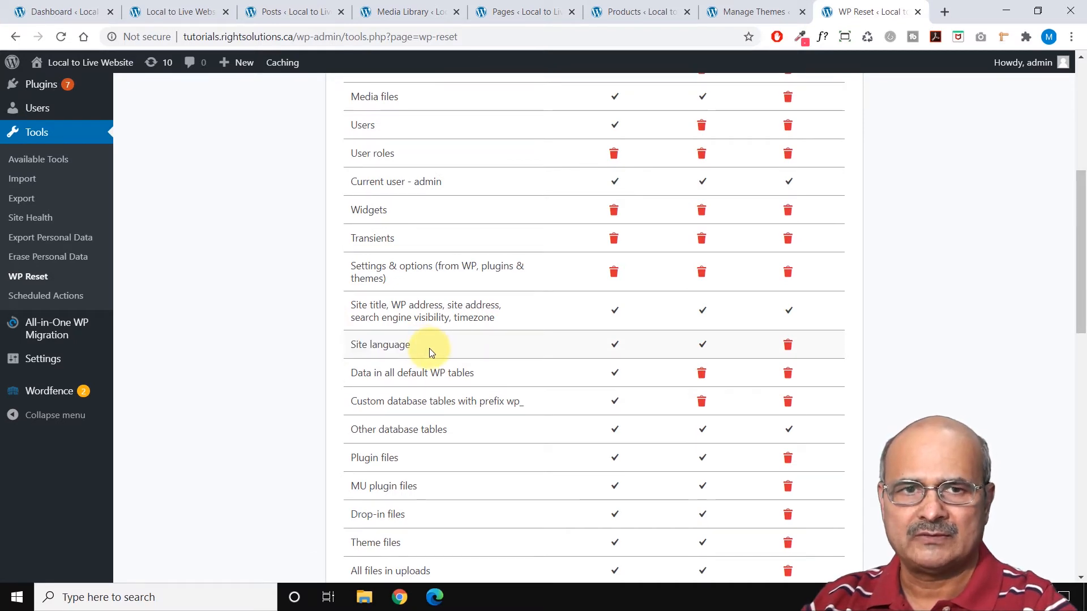
scroll(429, 352, "down", 1)
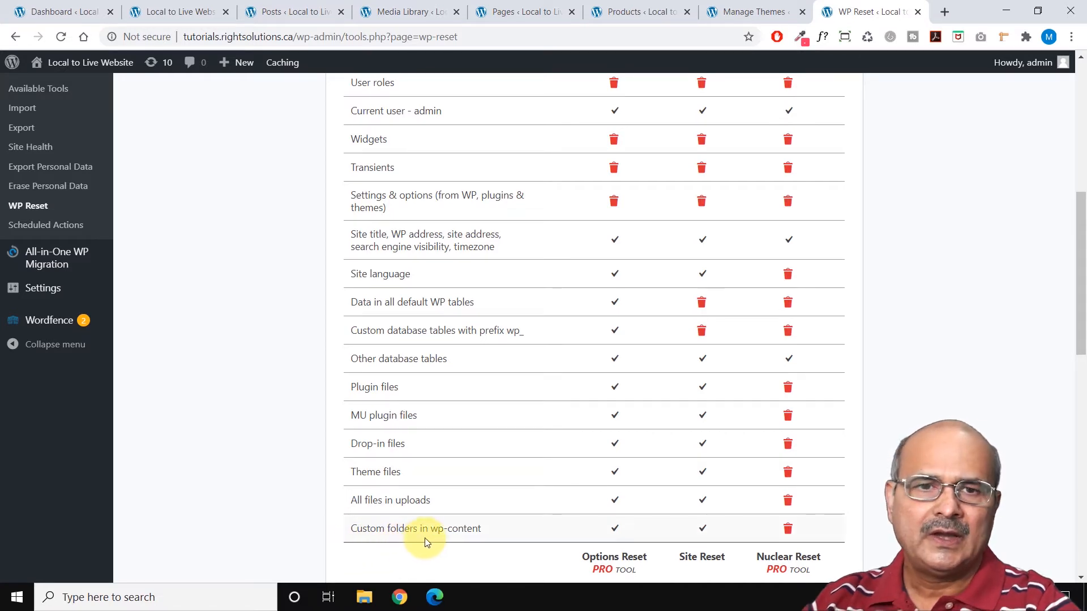
scroll(428, 537, "down", 1)
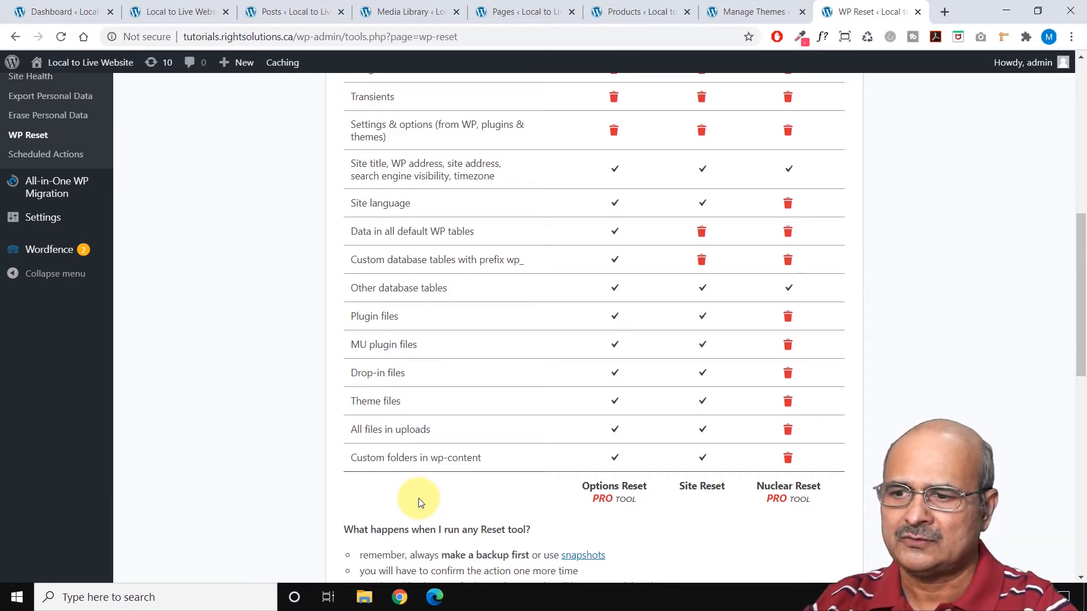
Read the notes on what happens when a reset tool is run, including the advice about making a backup first.
scroll(418, 503, "down", 5)
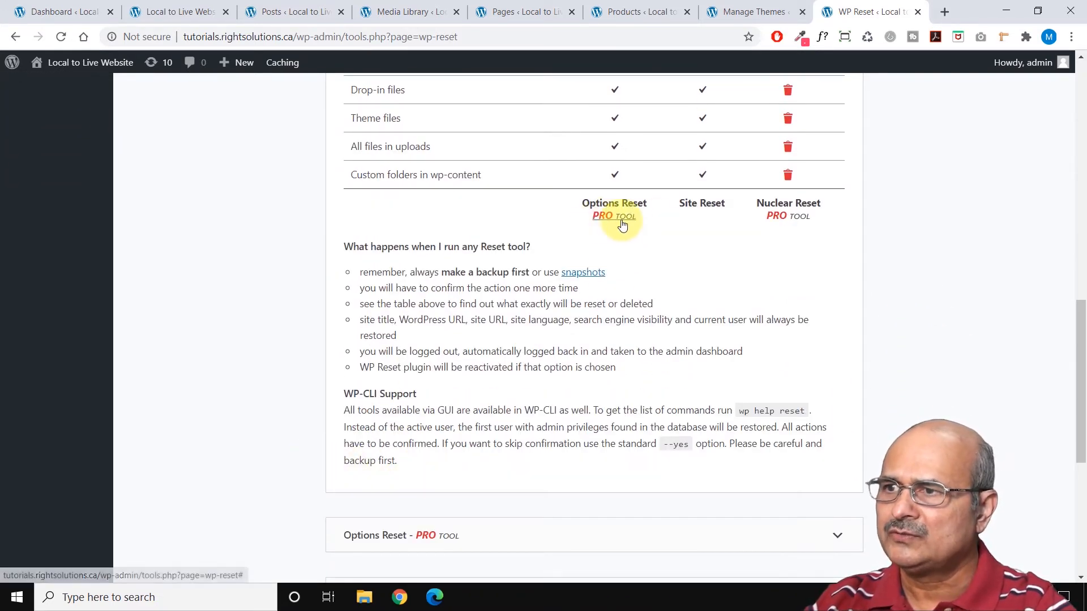
scroll(294, 340, "down", 6)
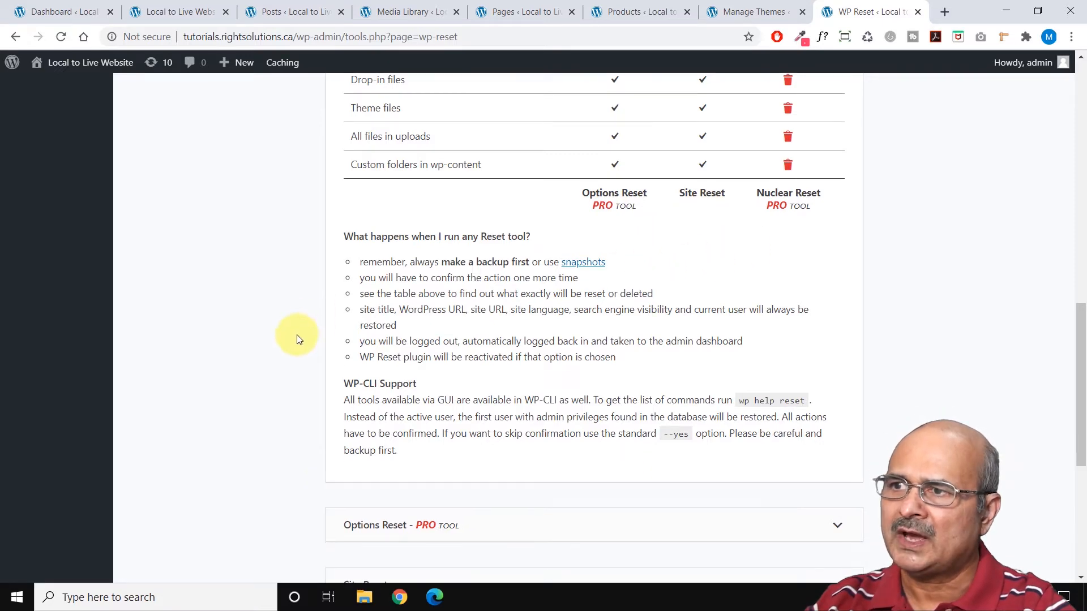
scroll(298, 343, "up", 1)
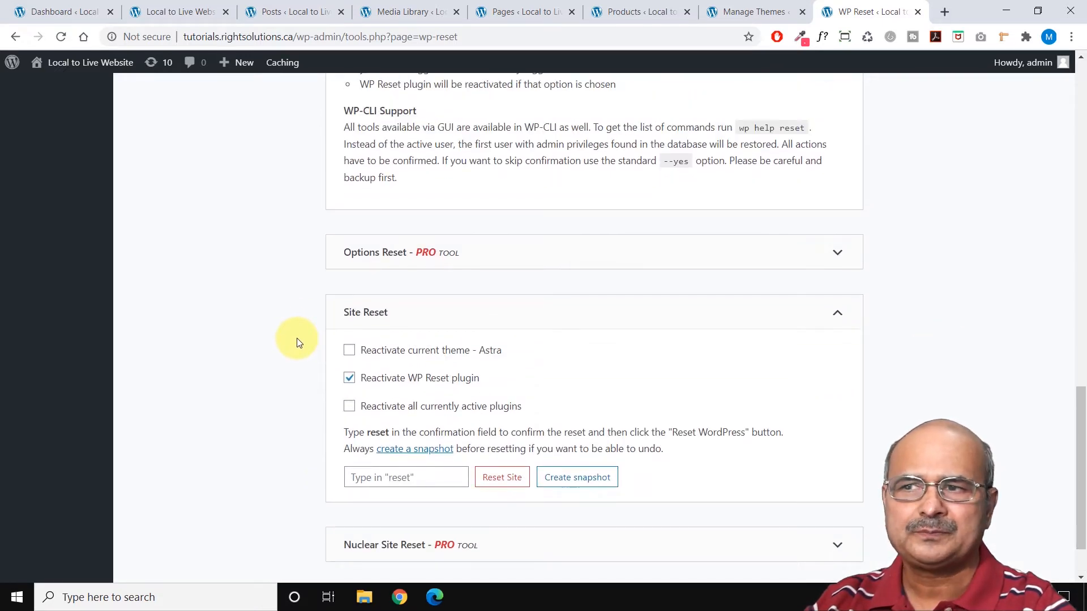
scroll(299, 342, "up", 2)
scroll(299, 342, "up", 1)
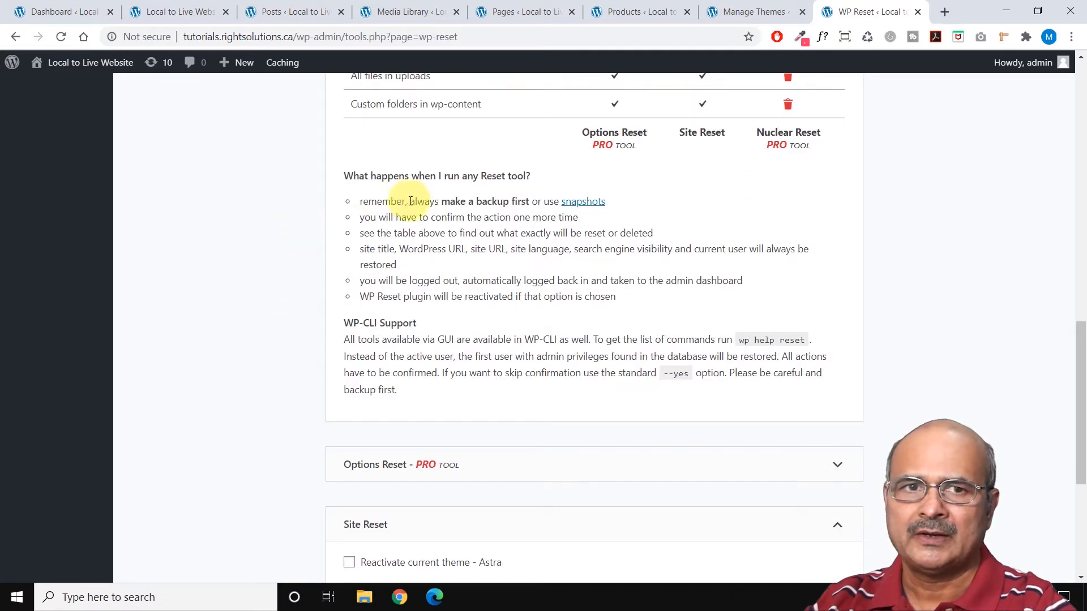
scroll(433, 215, "up", 1)
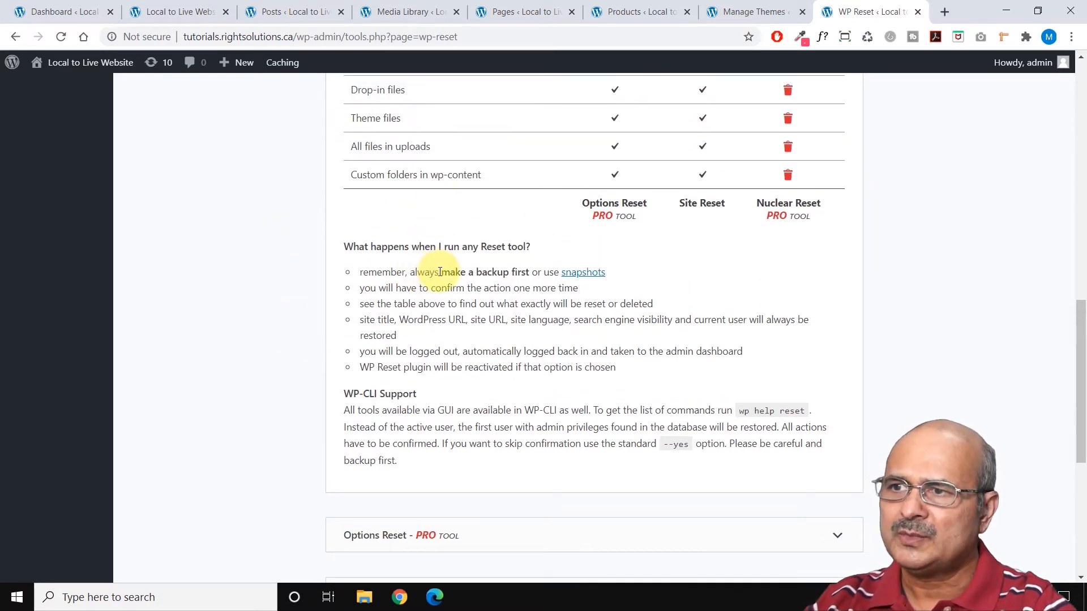
left_click_drag(438, 272, 544, 272)
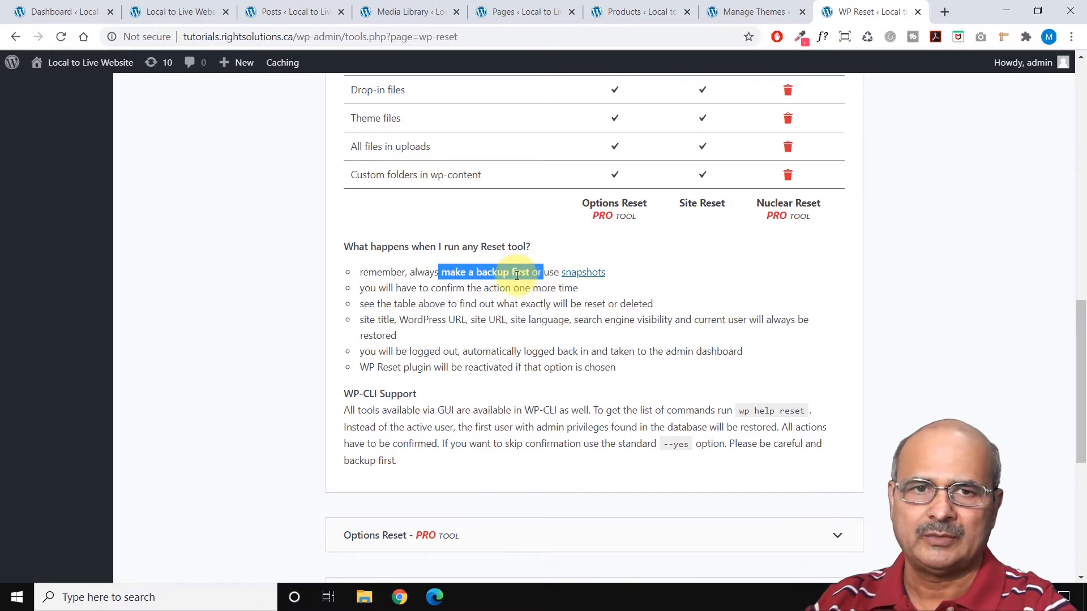
left_click(517, 275)
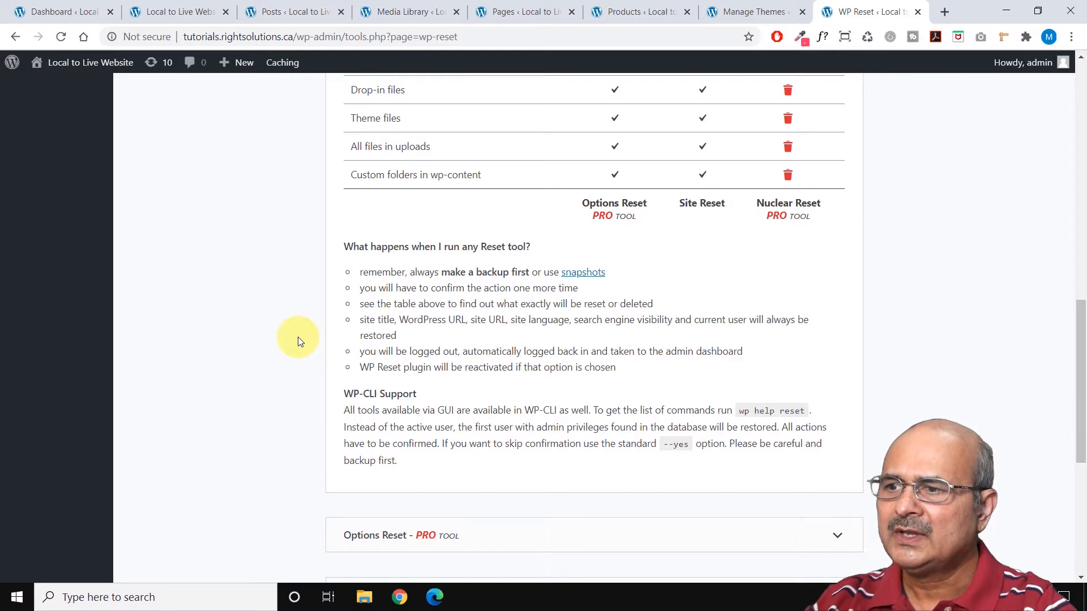
Collapse and re-expand the Site Reset section and examine its theme and plugin reactivation options.
scroll(300, 341, "down", 6)
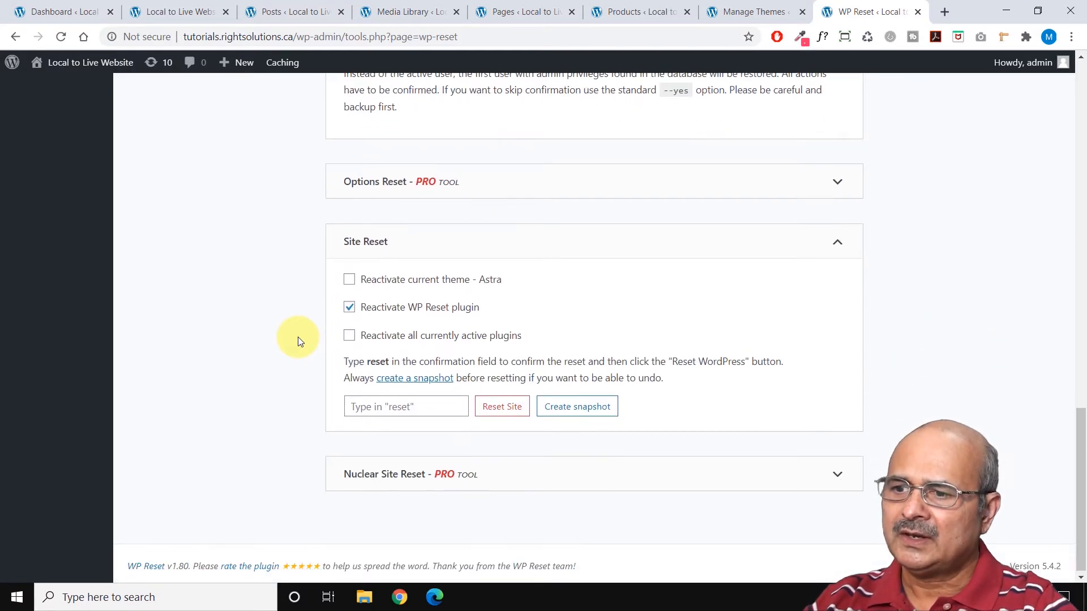
left_click(833, 243)
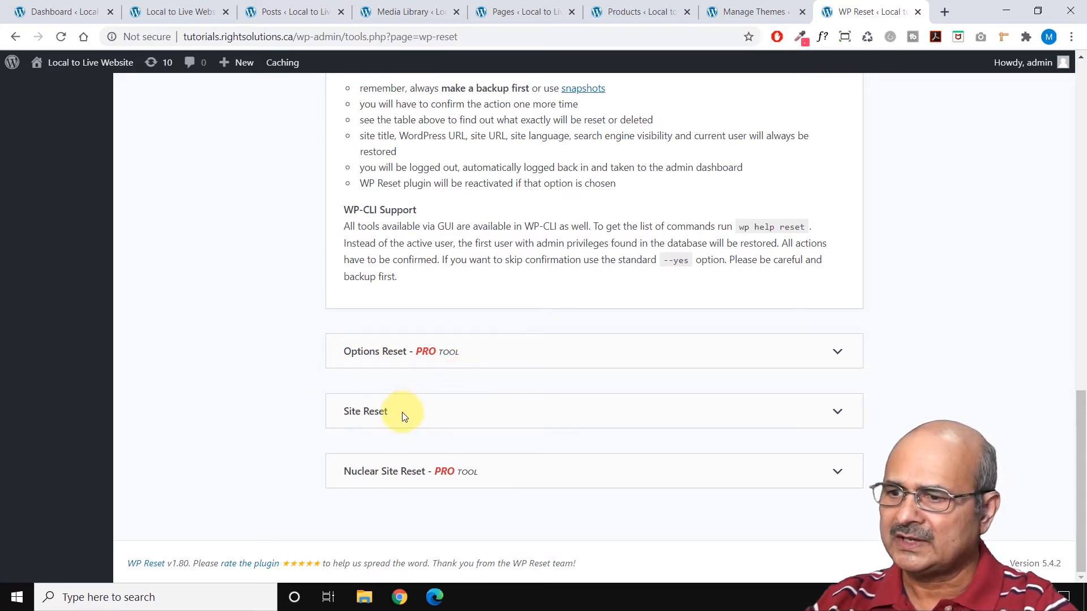
left_click(837, 412)
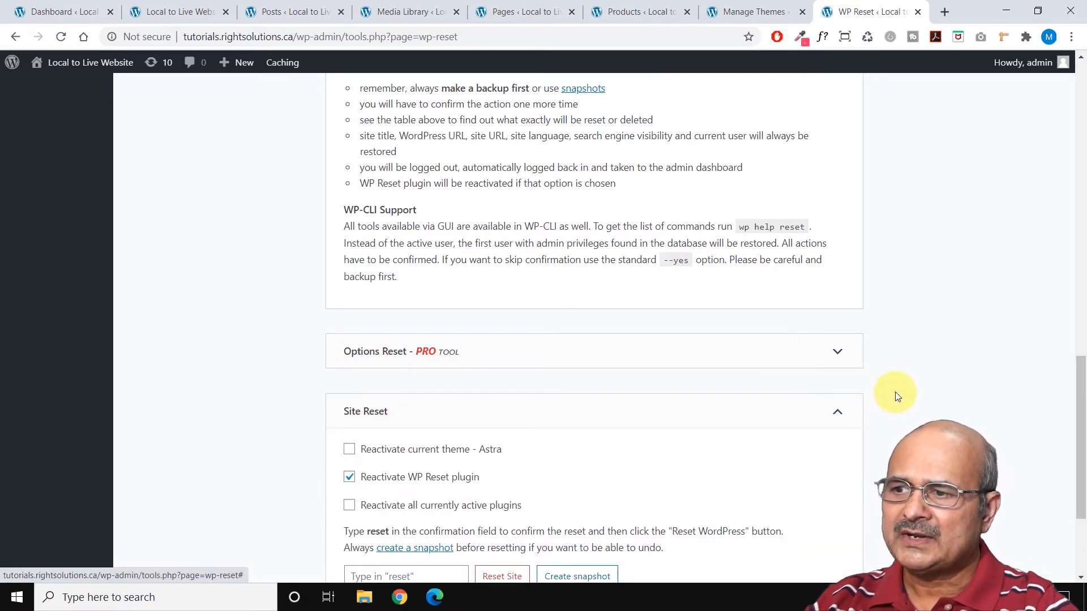
scroll(910, 384, "down", 3)
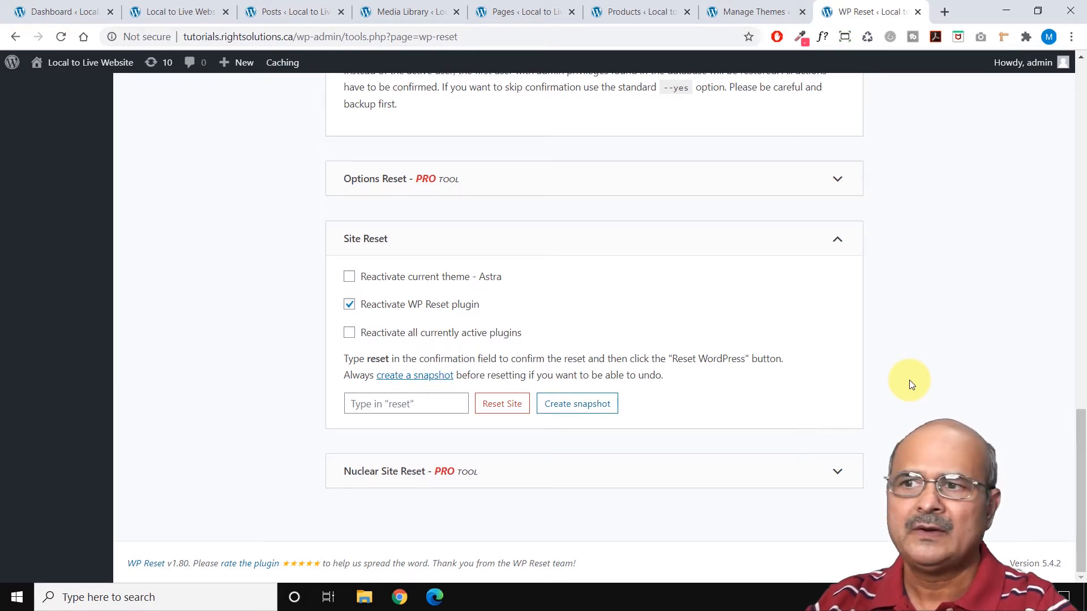
Open WP Reset's Snapshots section, read its description, and show the details of the currently used WordPress tables.
scroll(910, 384, "up", 20)
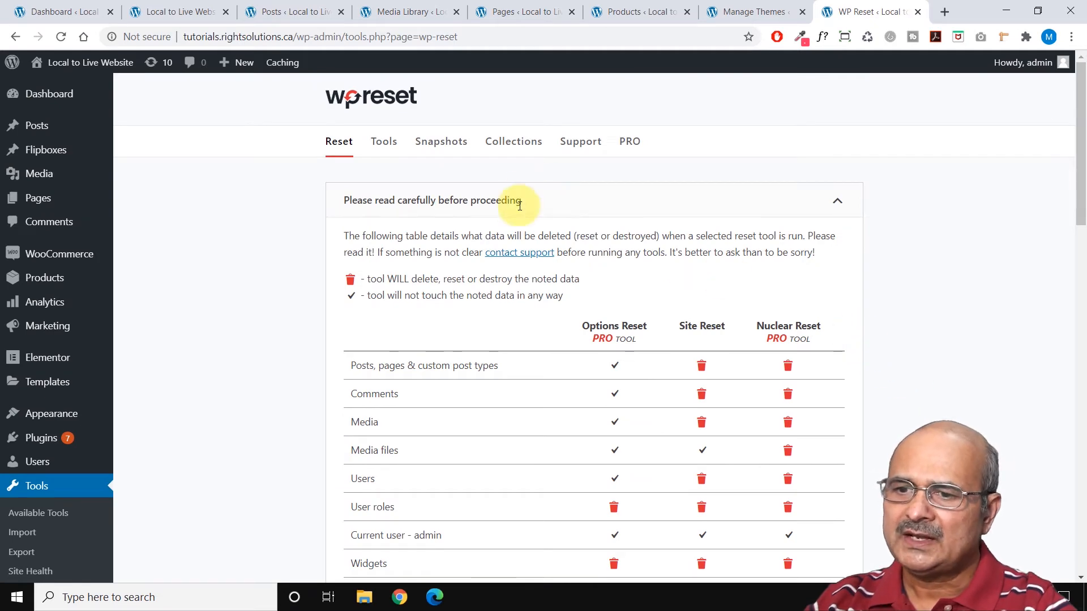
left_click(450, 146)
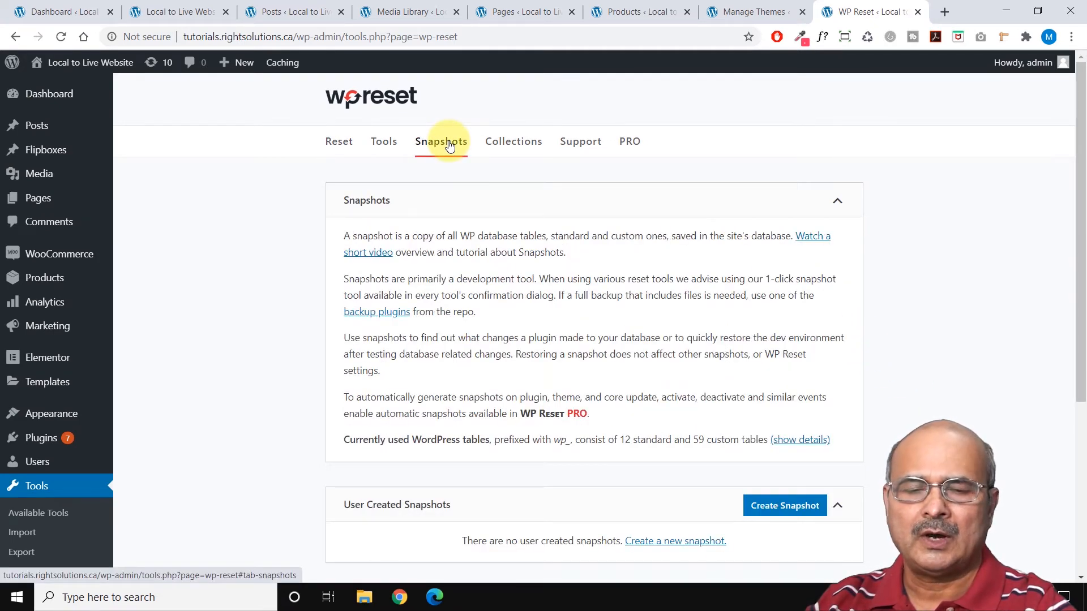
scroll(898, 286, "down", 1)
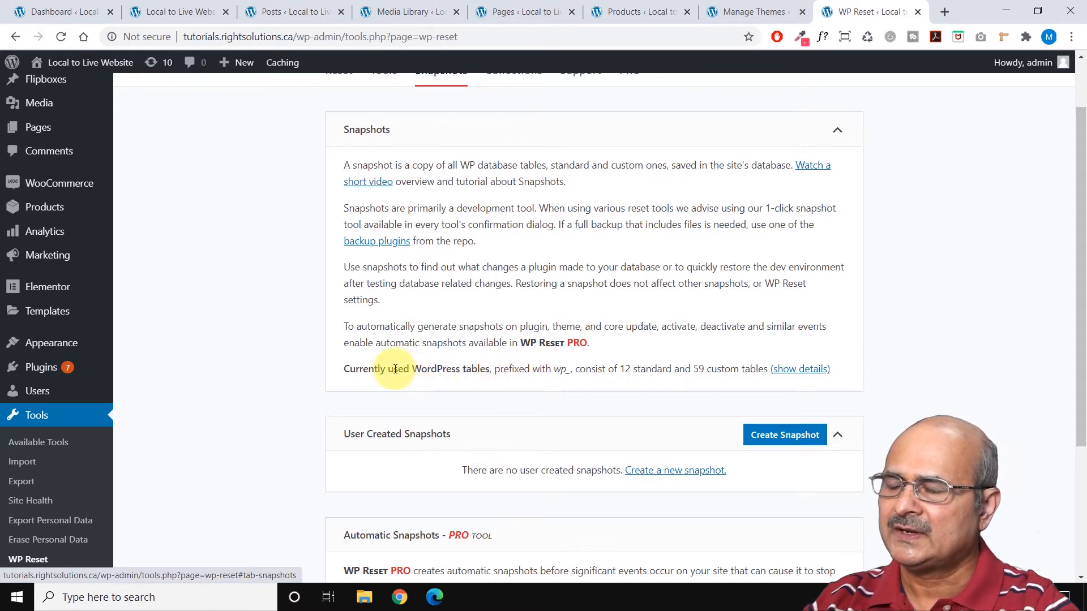
left_click_drag(395, 369, 566, 369)
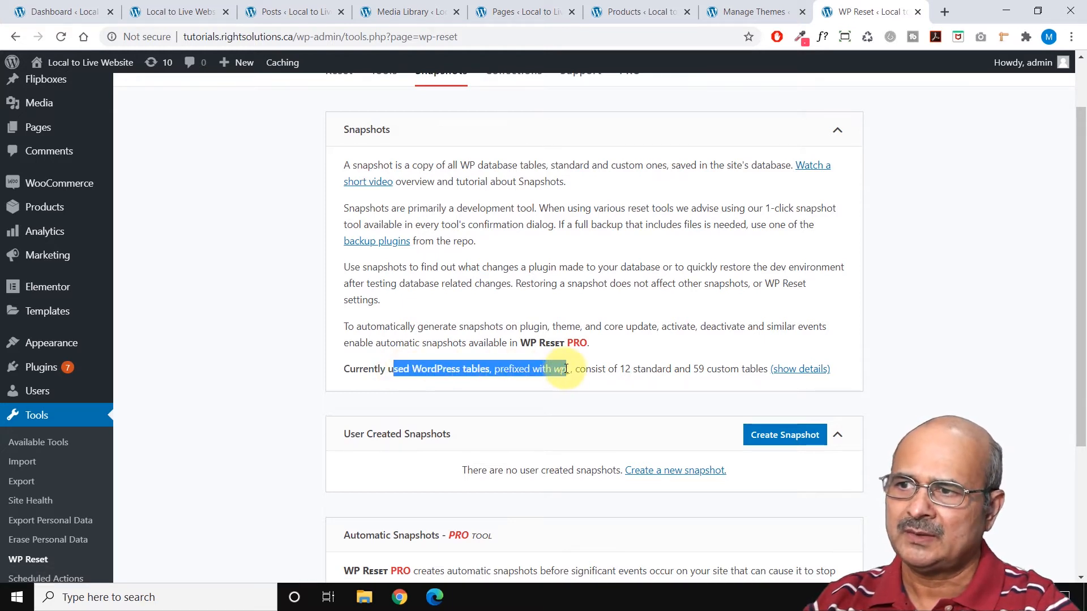
left_click(557, 379)
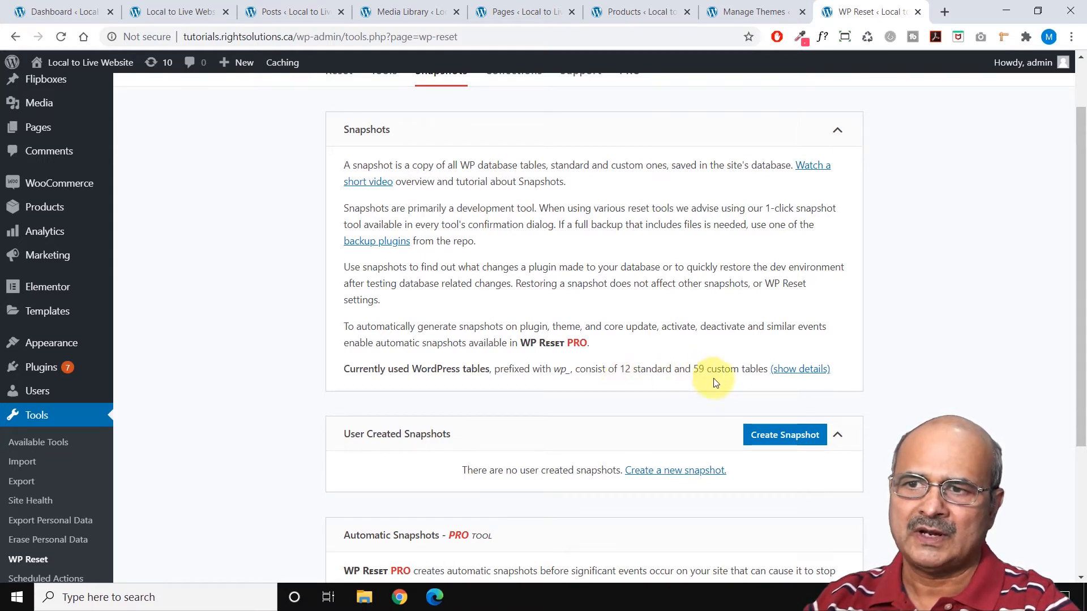
left_click(798, 369)
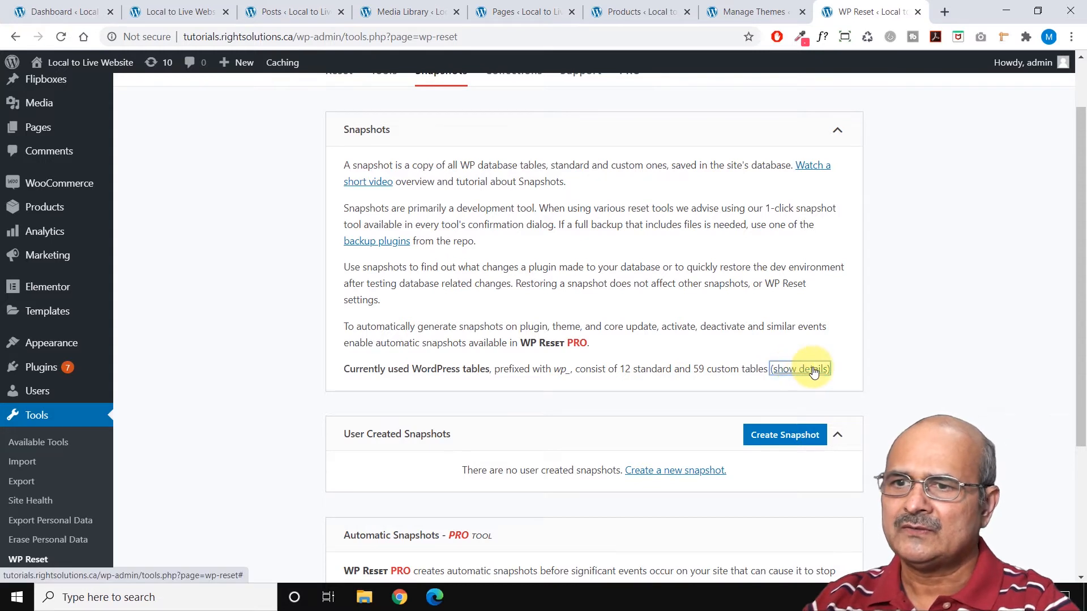
scroll(876, 320, "down", 1)
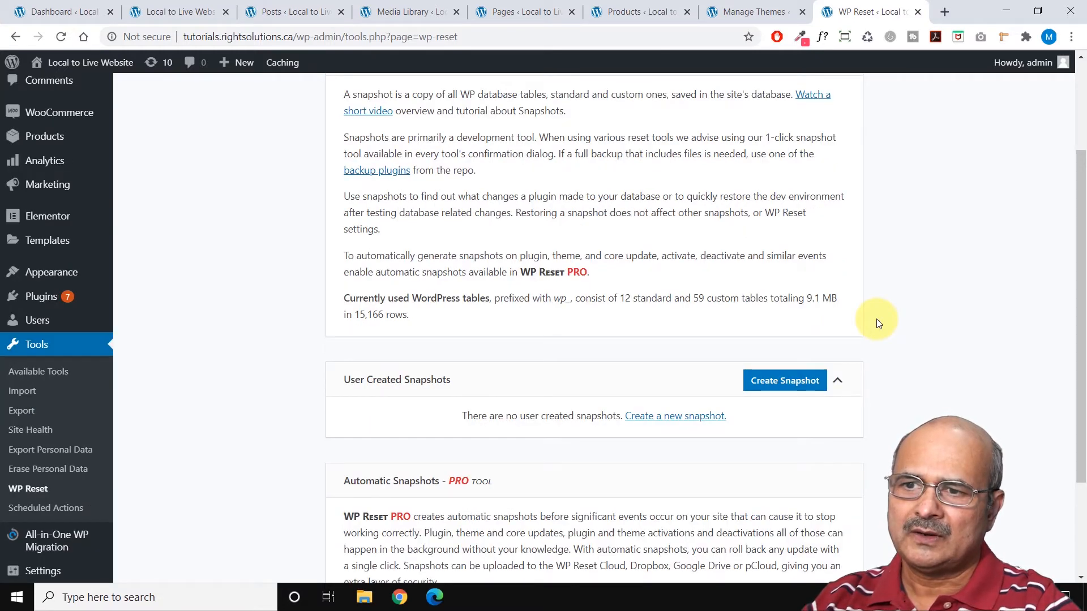
Create a new database snapshot named "temp".
left_click(786, 382)
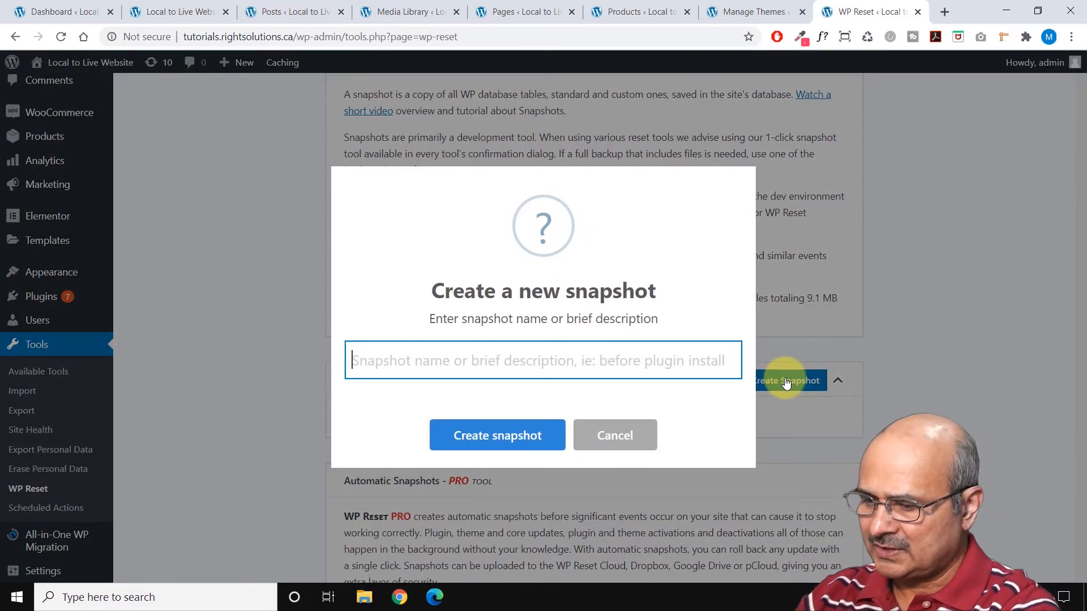
type("temp")
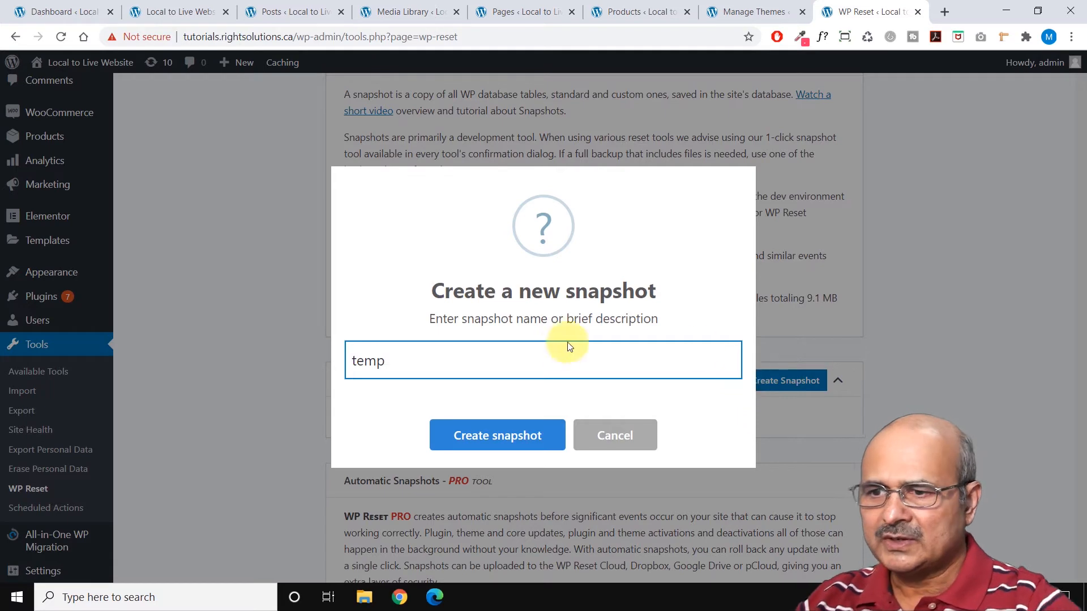
left_click(491, 434)
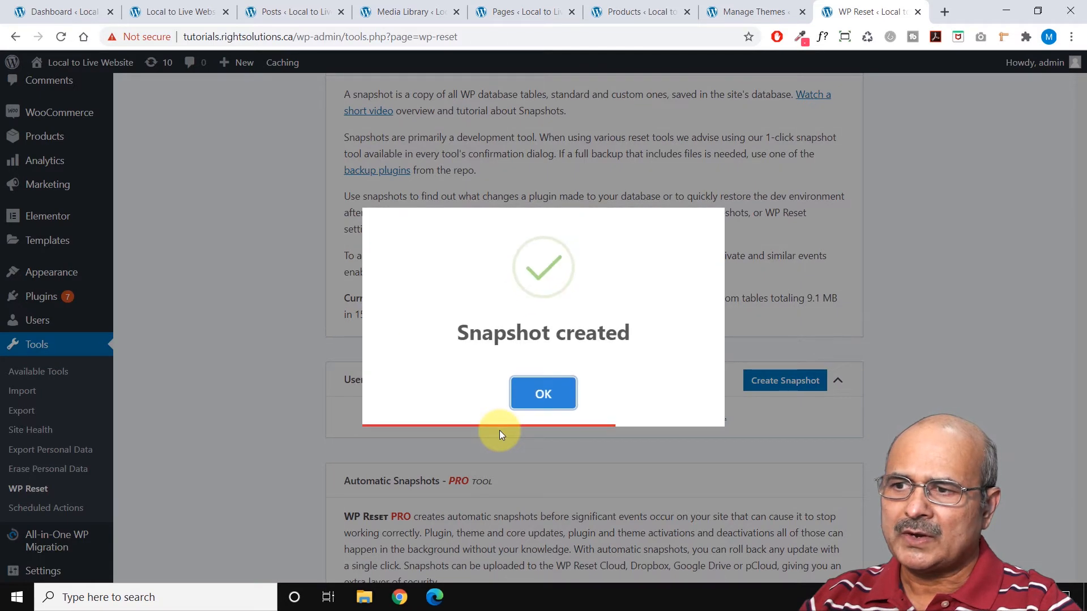
Close the snapshot creation message and check the "temp" entry in the list of user-created snapshots.
left_click(533, 412)
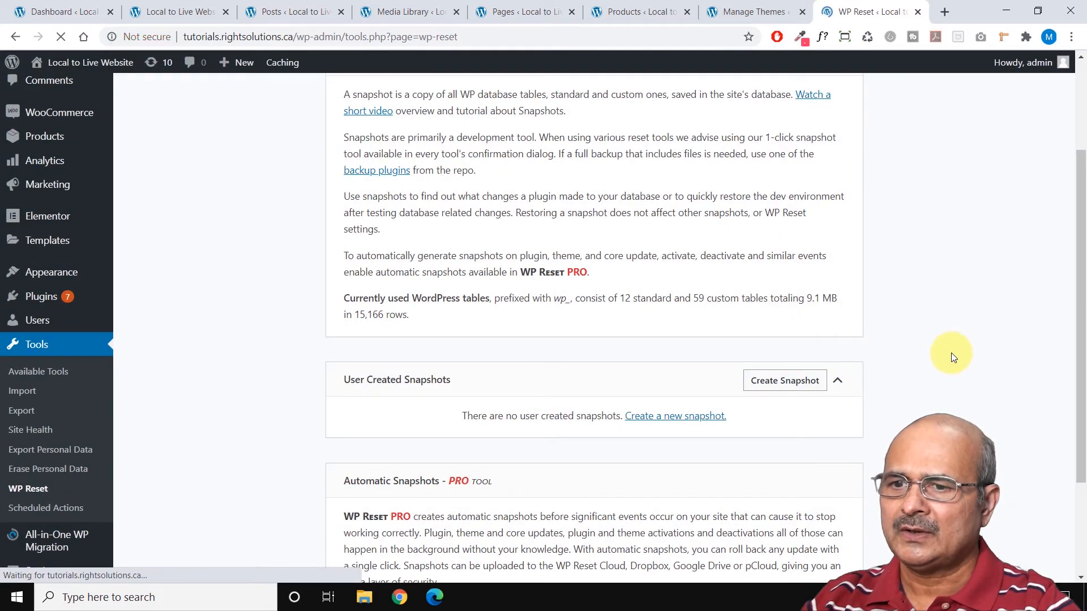
scroll(951, 356, "down", 4)
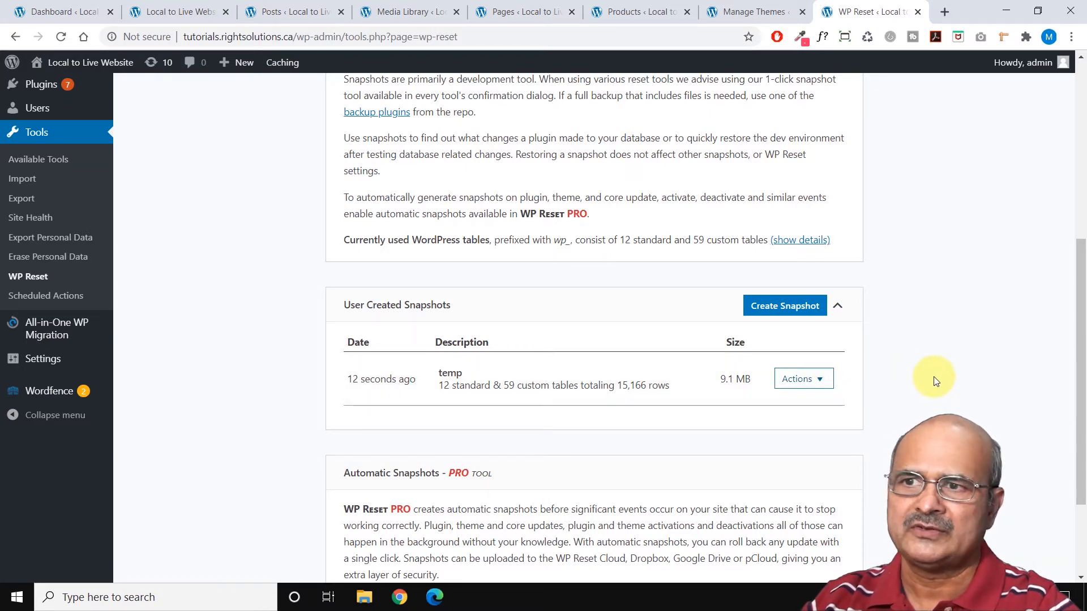
scroll(936, 381, "up", 6)
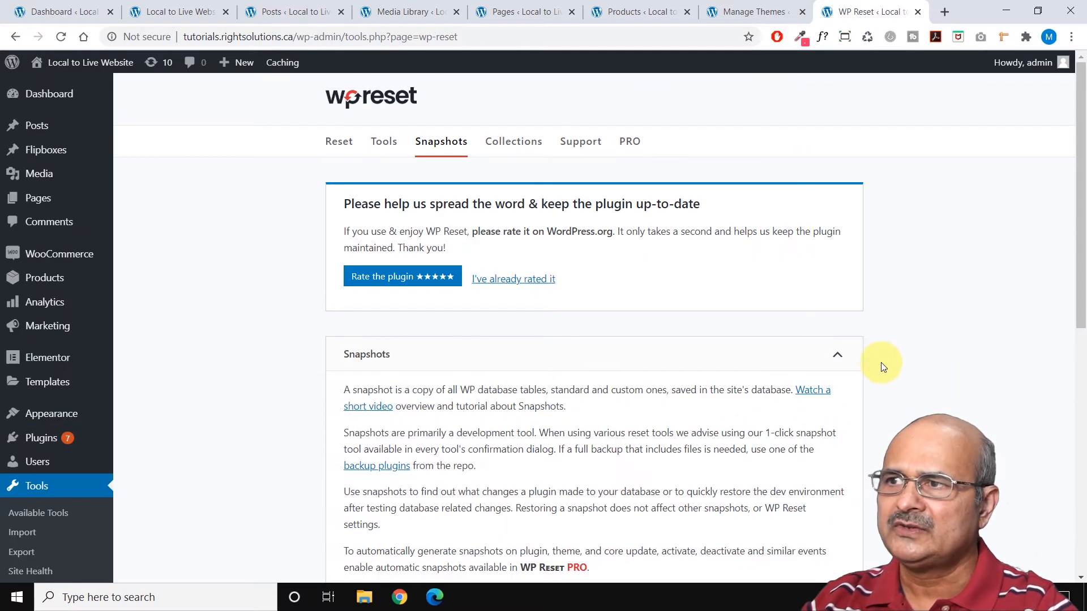
Run Site Reset with only the WP Reset plugin set to reactivate, confirming with "reset", and dismiss the plugin's welcome notice.
left_click(338, 146)
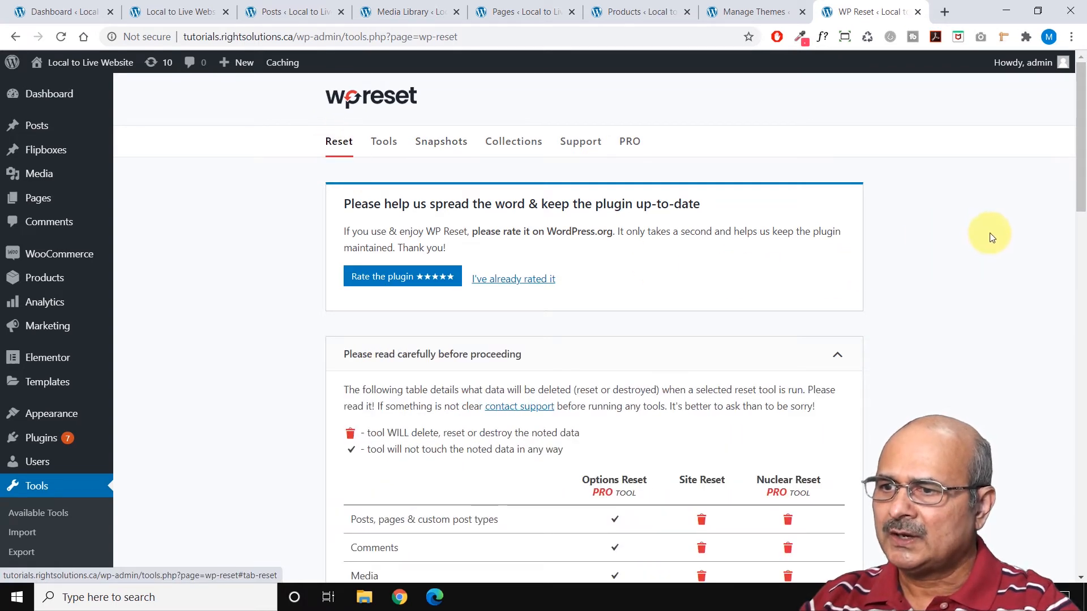
scroll(989, 235, "down", 15)
scroll(999, 242, "down", 2)
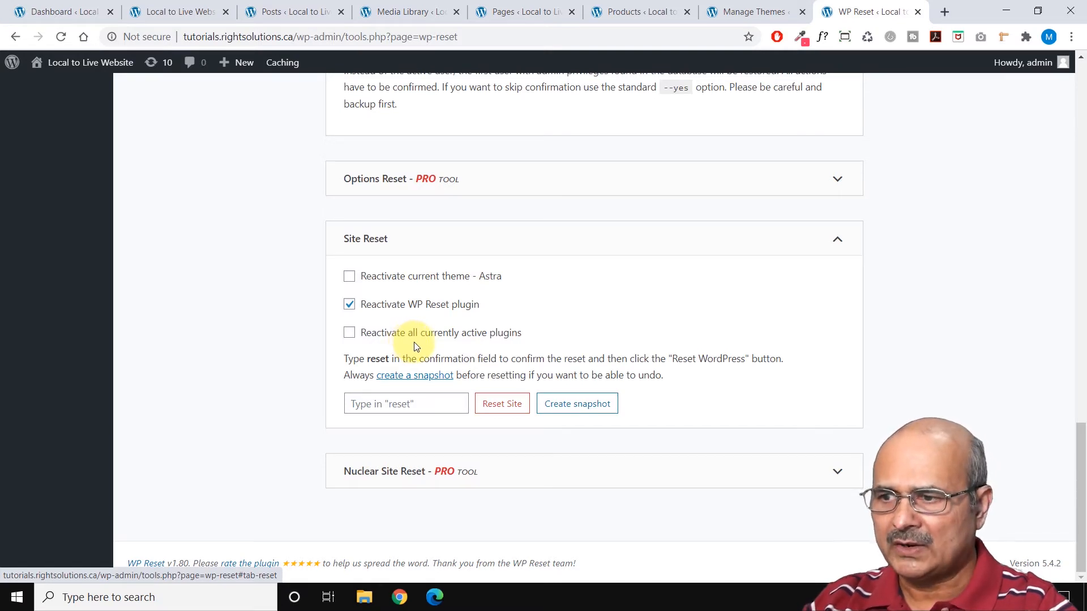
left_click(368, 403)
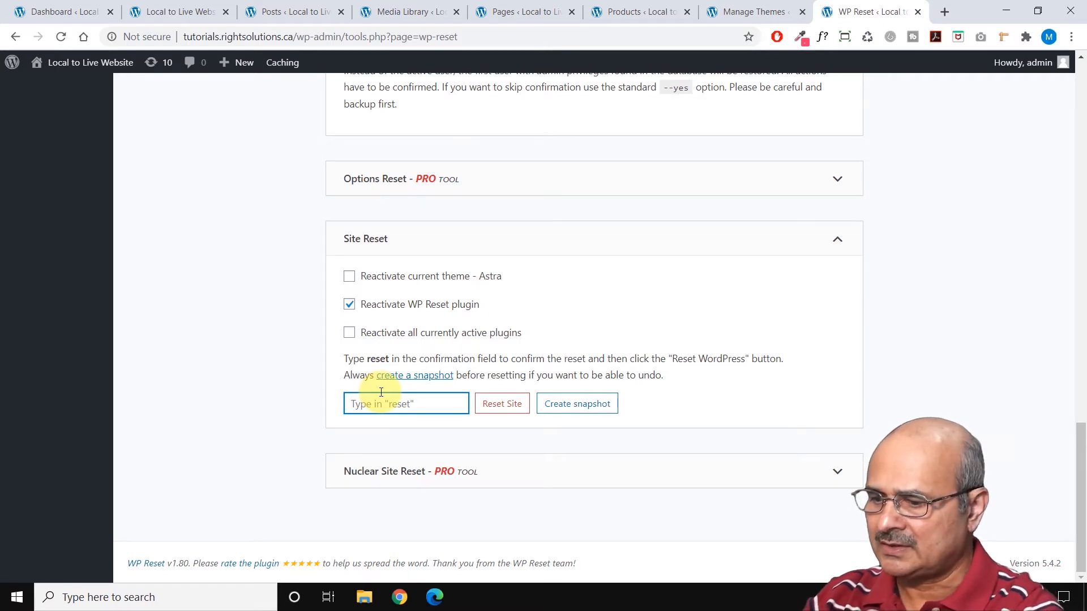
type("reset")
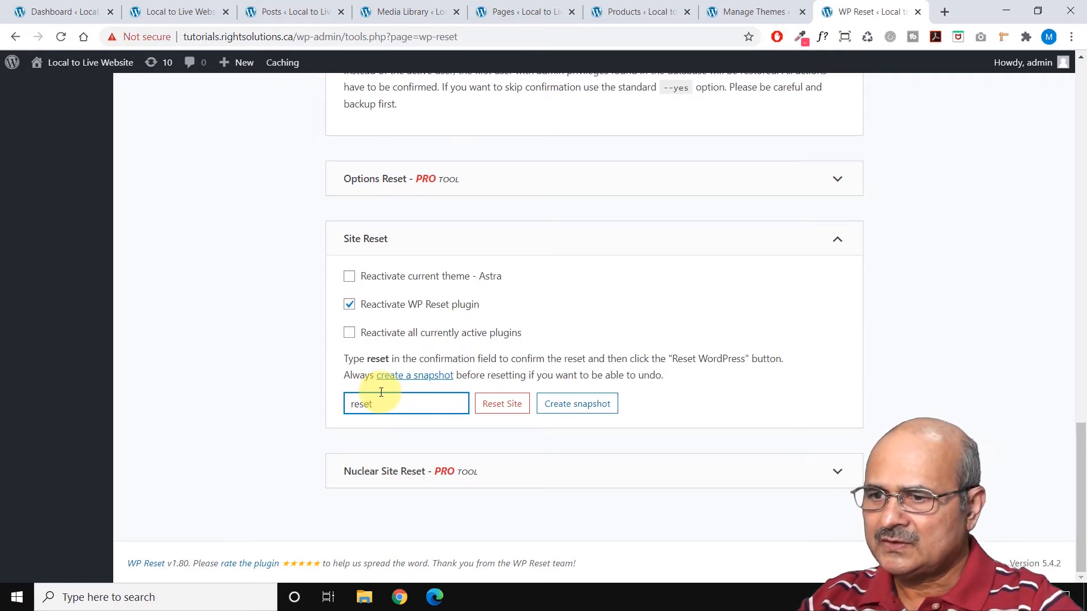
left_click(513, 407)
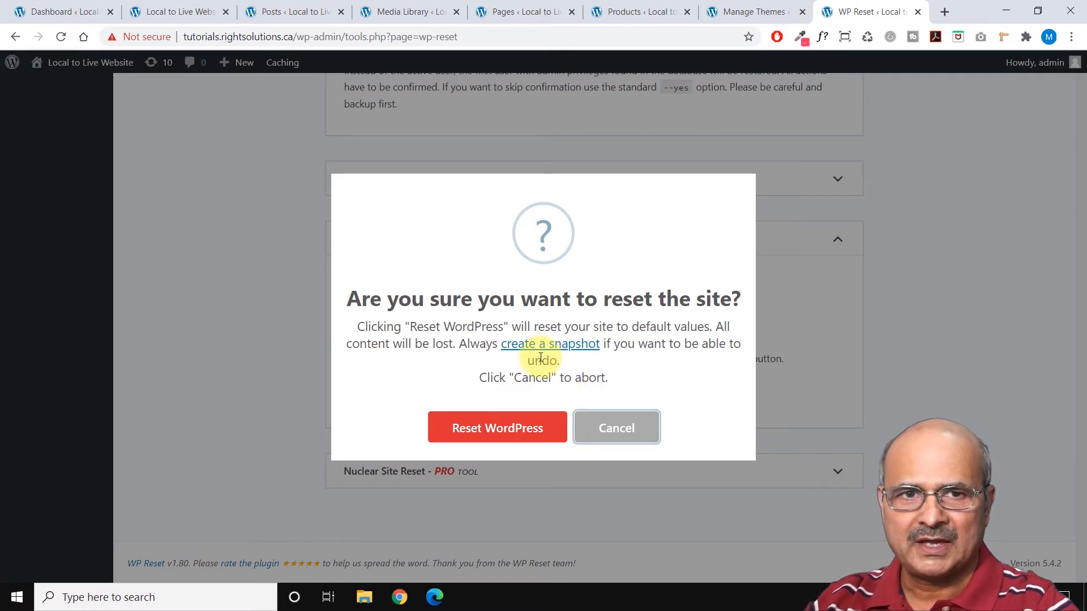
left_click_drag(531, 360, 563, 362)
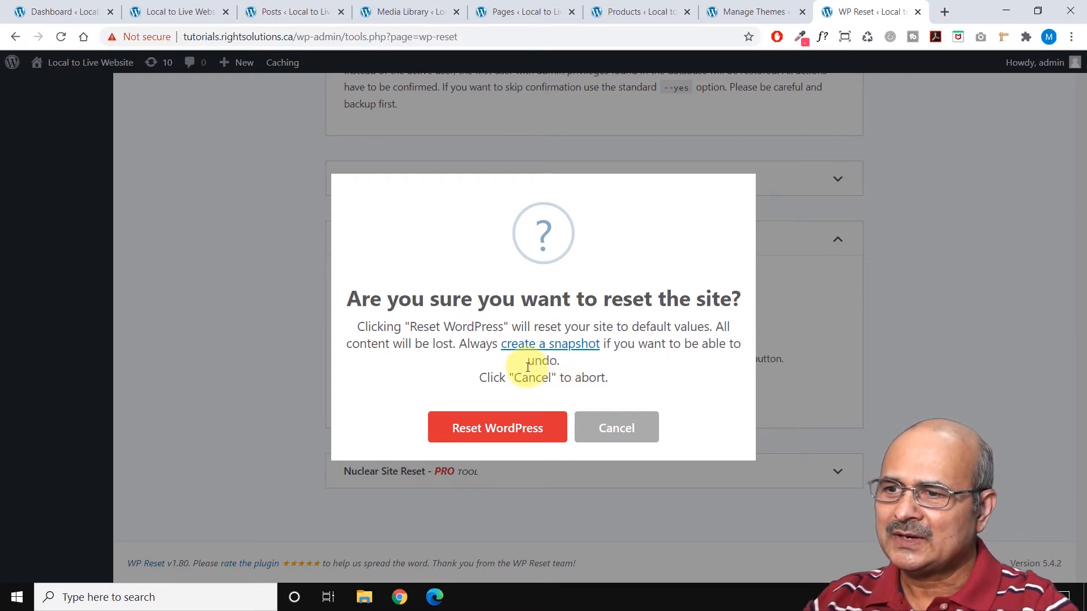
left_click(508, 431)
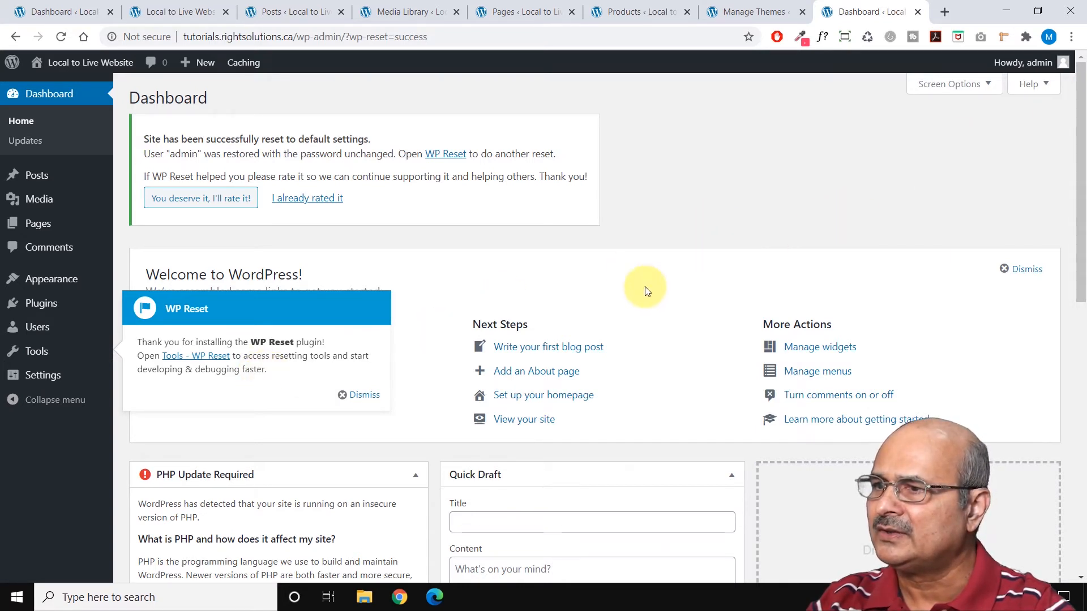
left_click(363, 395)
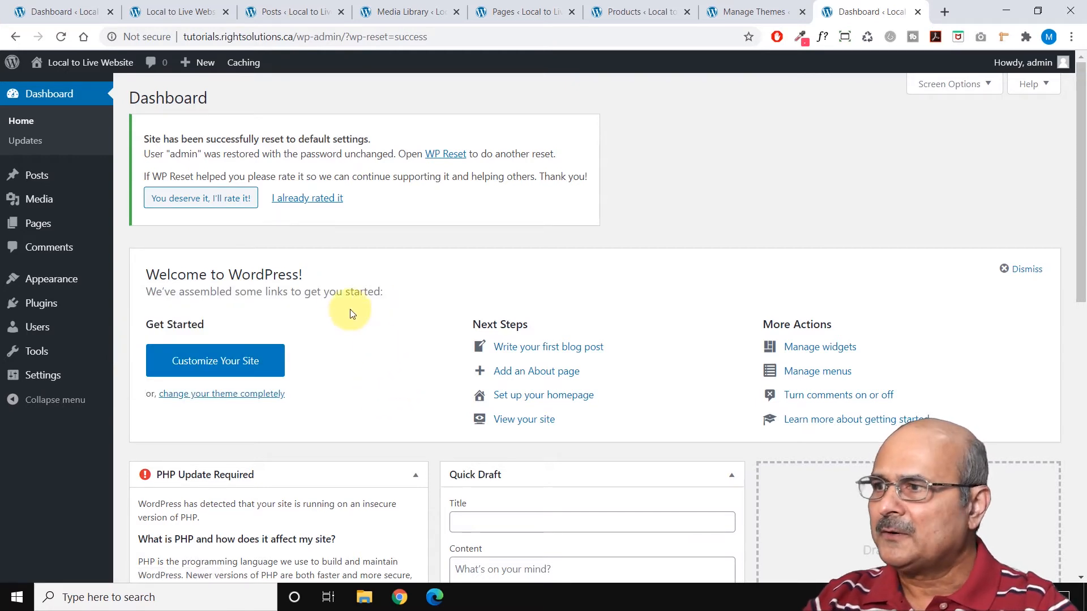
Reload the site's front page and examine its theme and content after the reset.
left_click(190, 17)
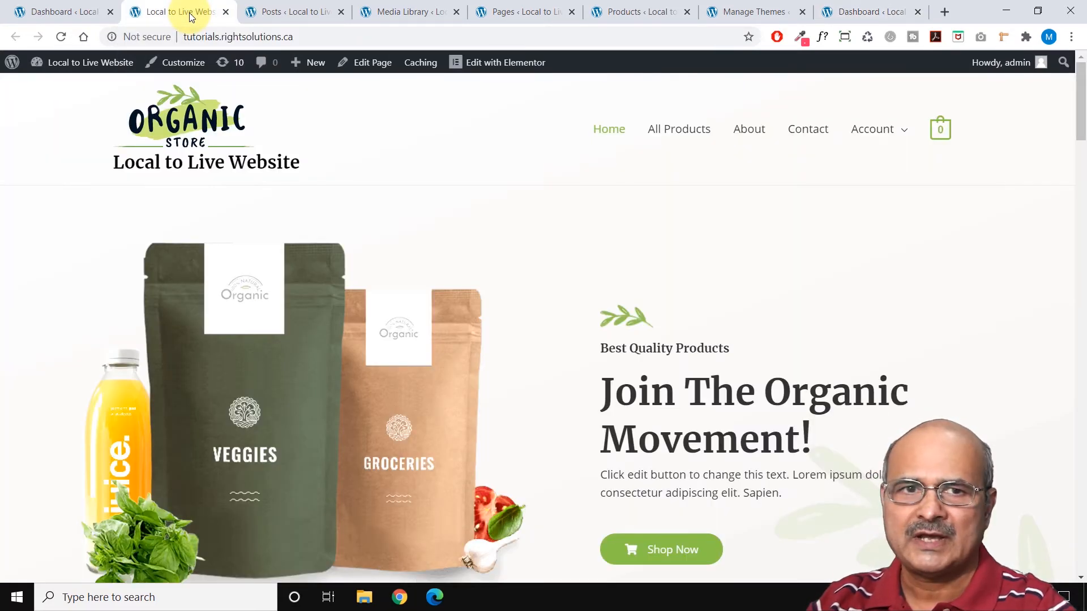
key("F5")
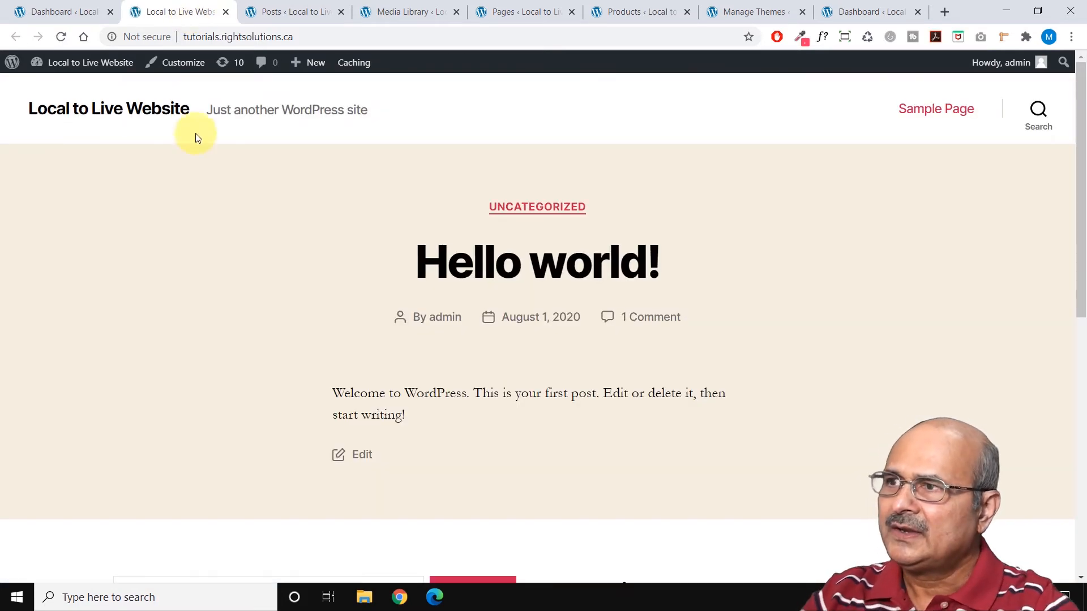
scroll(226, 219, "down", 5)
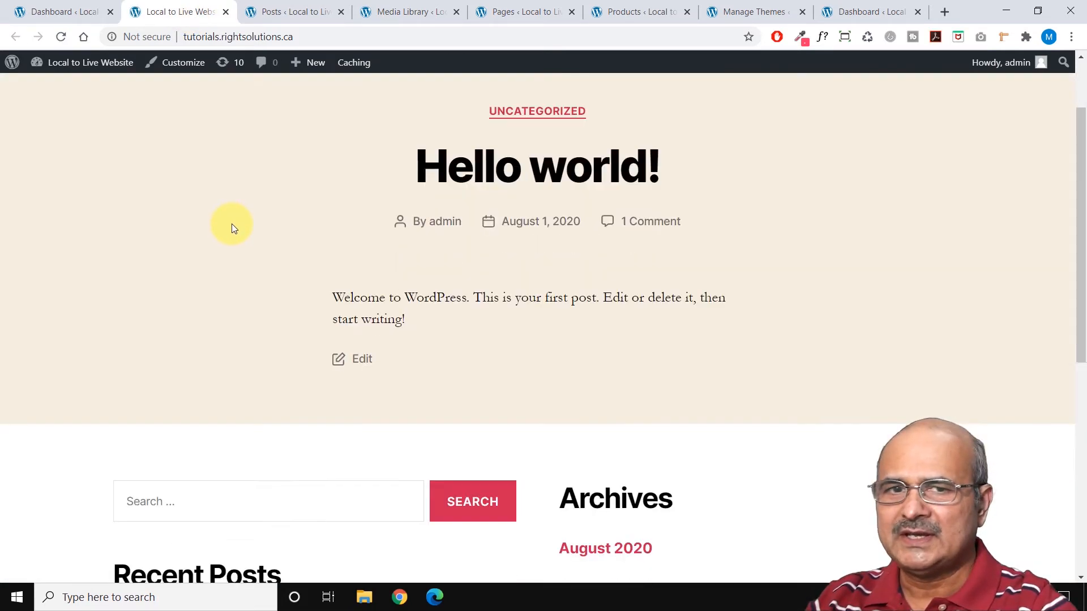
scroll(232, 223, "up", 5)
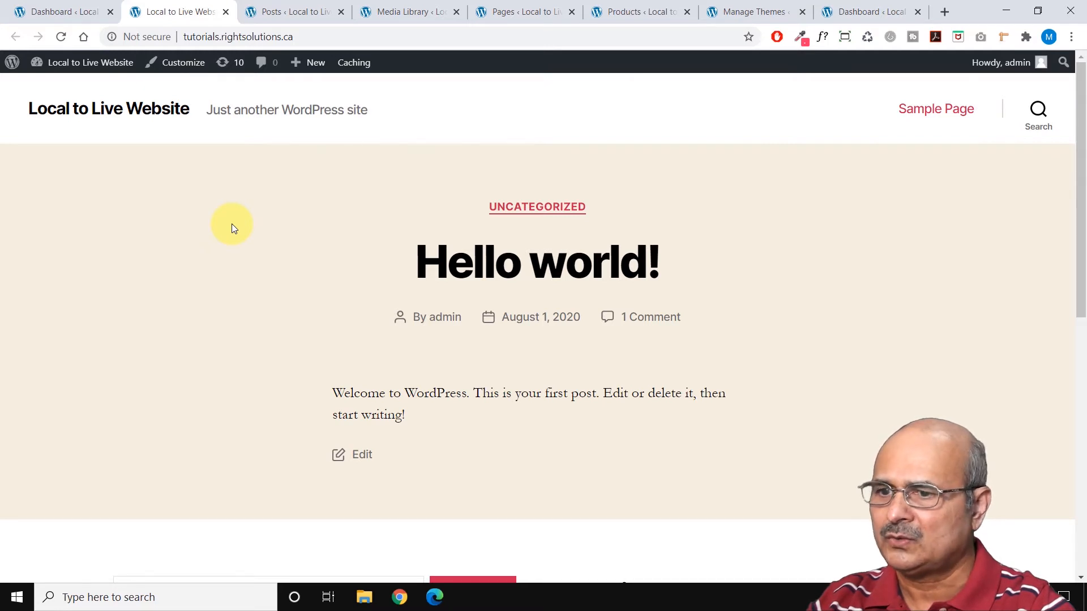
Reload the Posts, Media Library, Pages and Products admin pages to check what content remains after the reset.
left_click(300, 17)
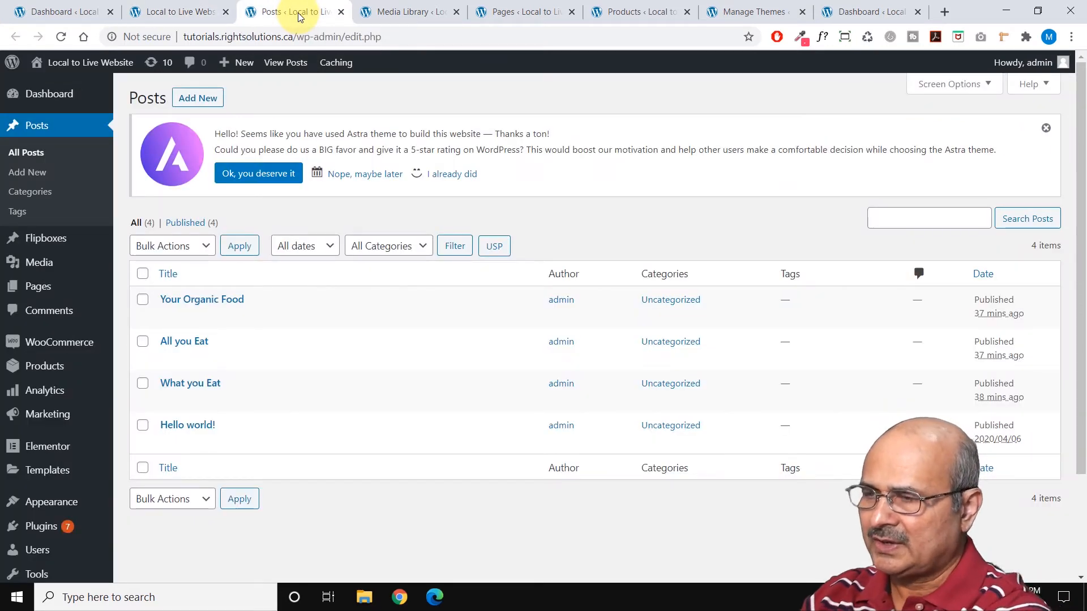
key("F5")
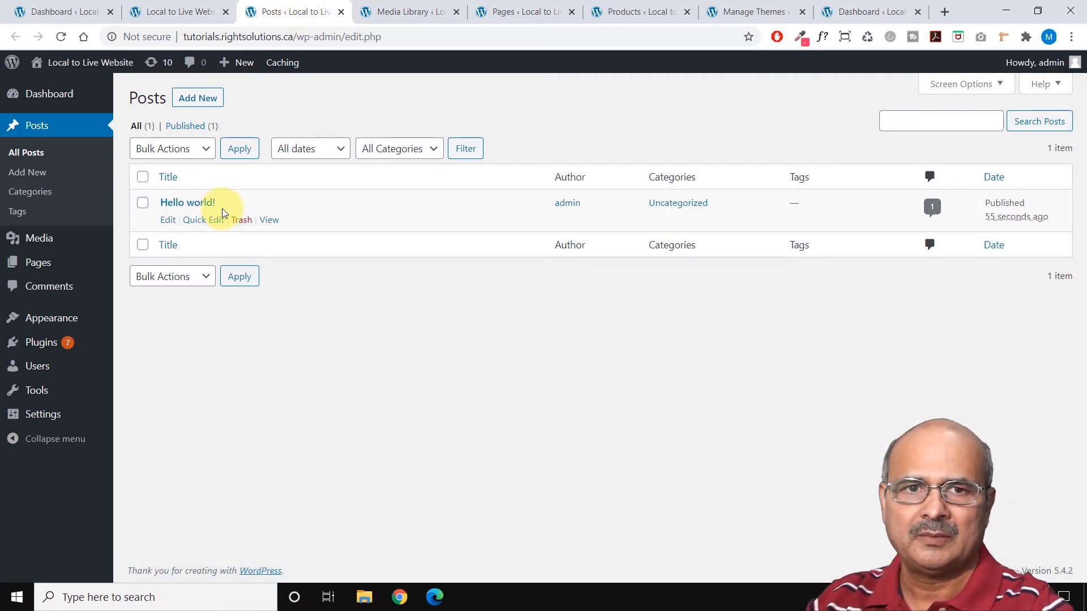
left_click(413, 15)
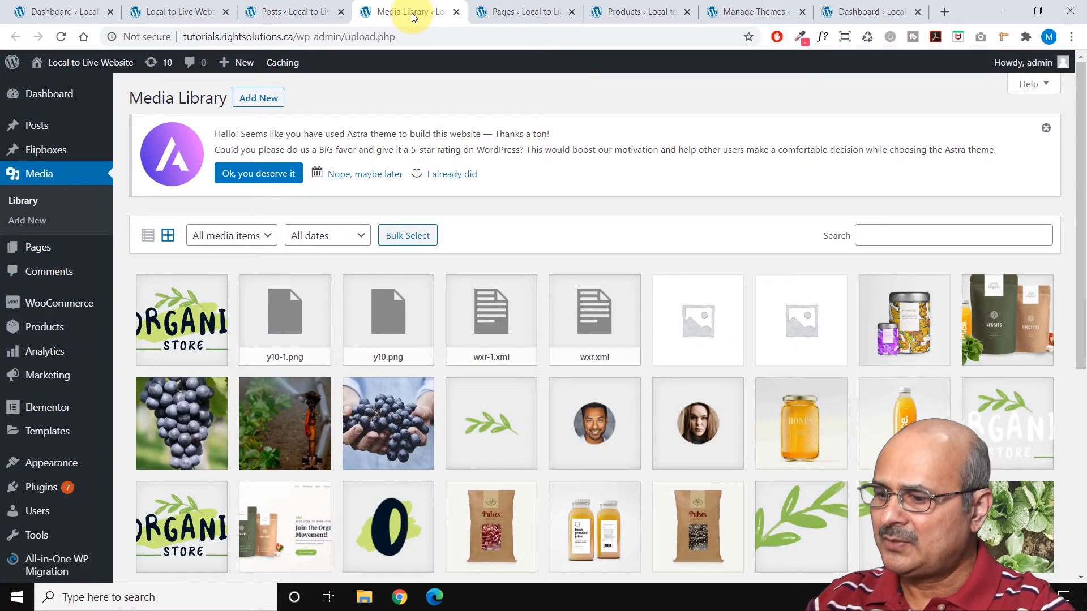
key("F5")
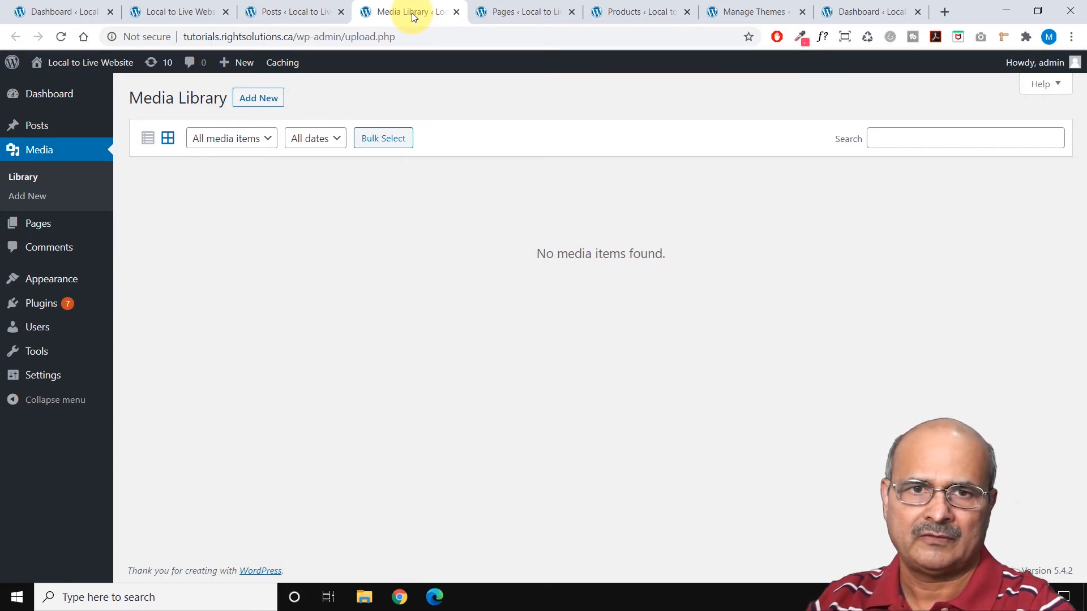
left_click(525, 9)
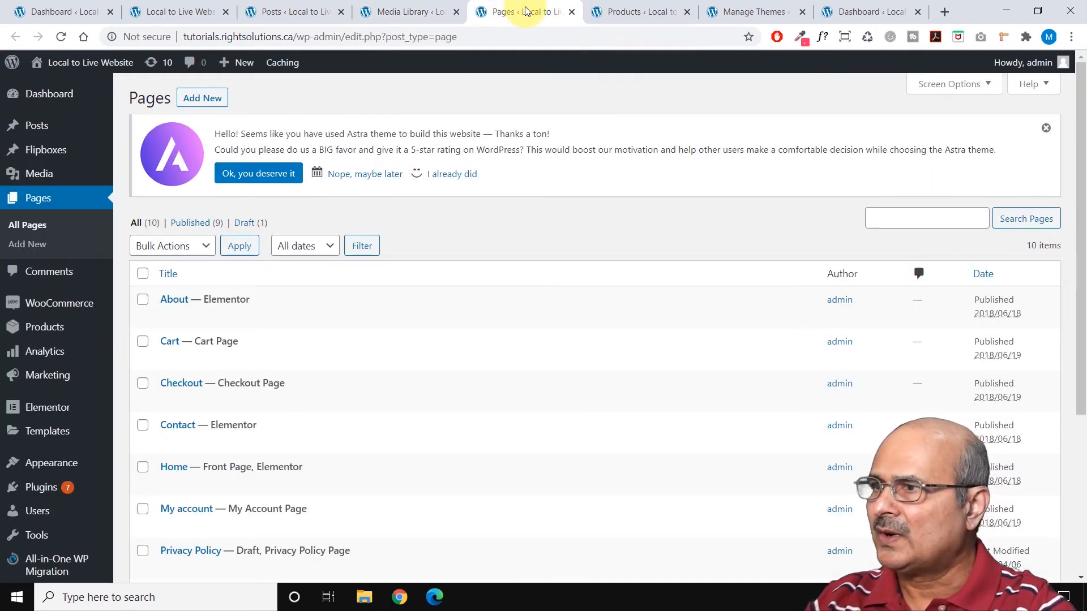
key("F5")
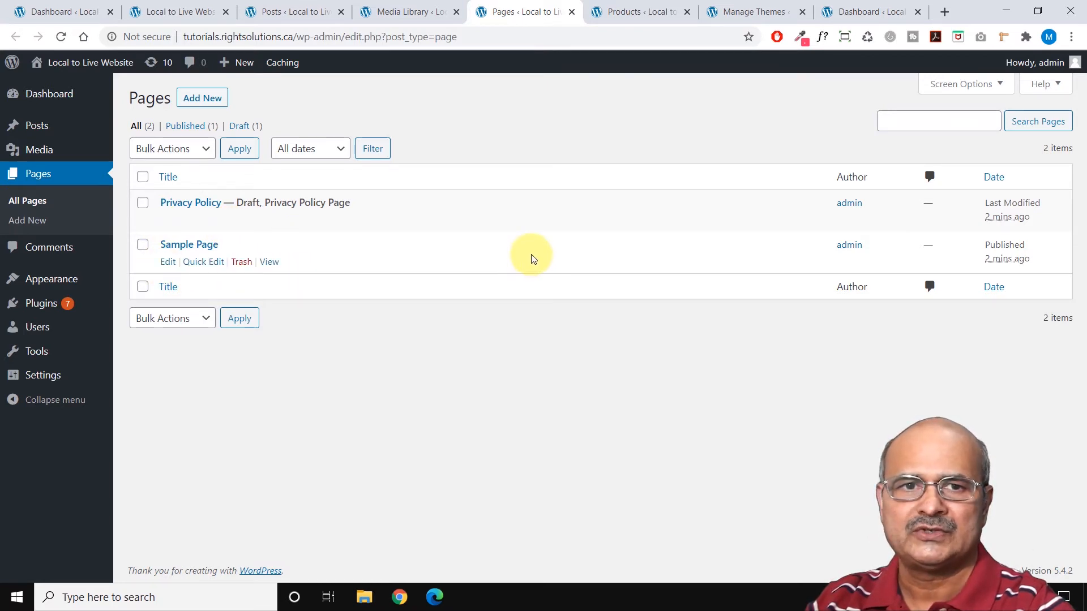
left_click(654, 14)
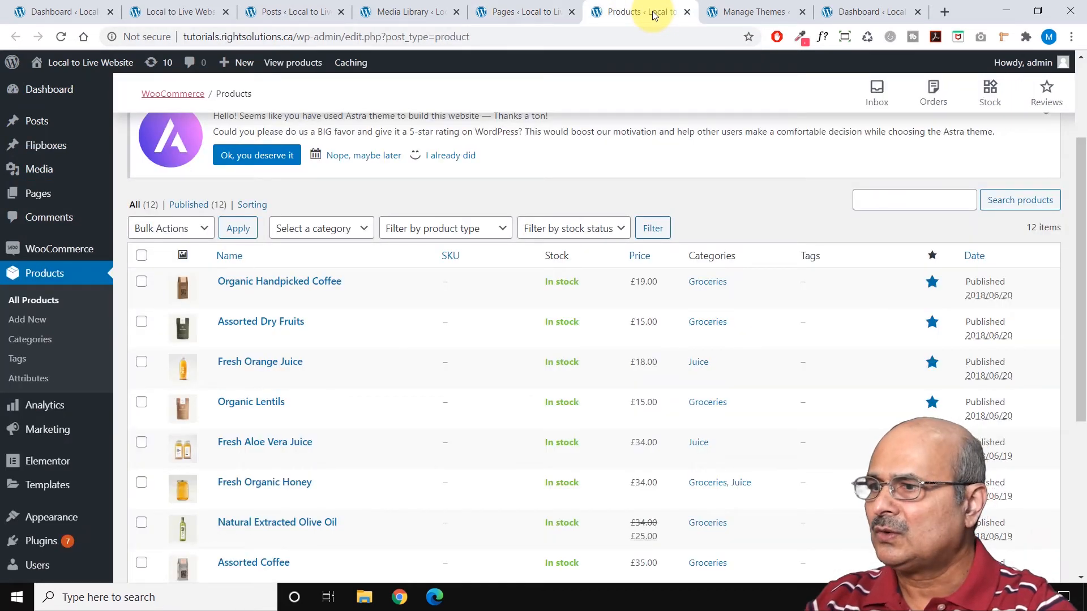
key("F5")
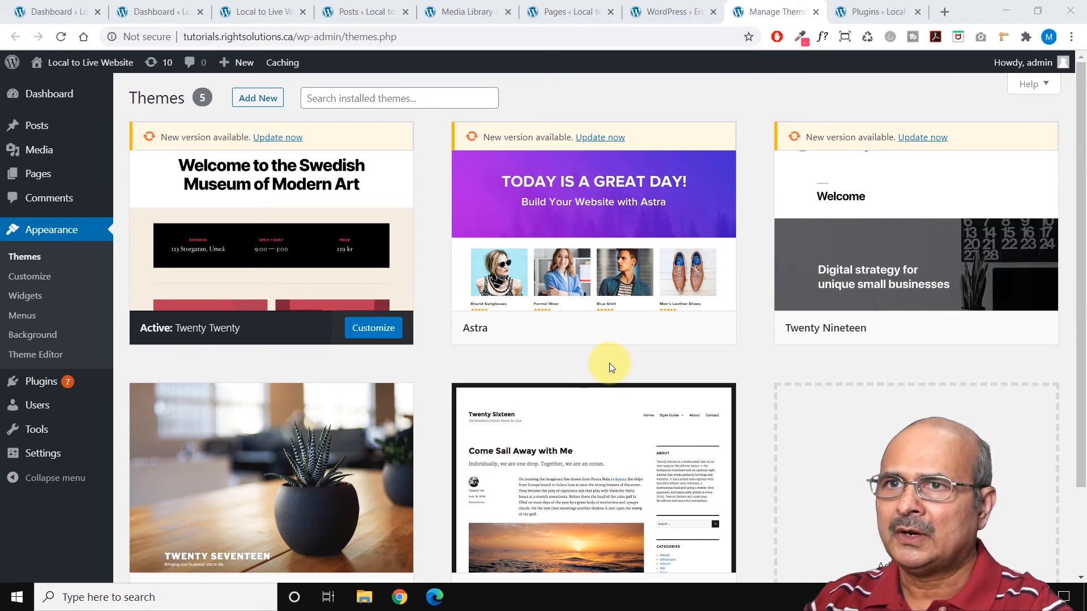
Reload the installed plugins page, review the list, and filter it to active plugins only.
left_click(879, 16)
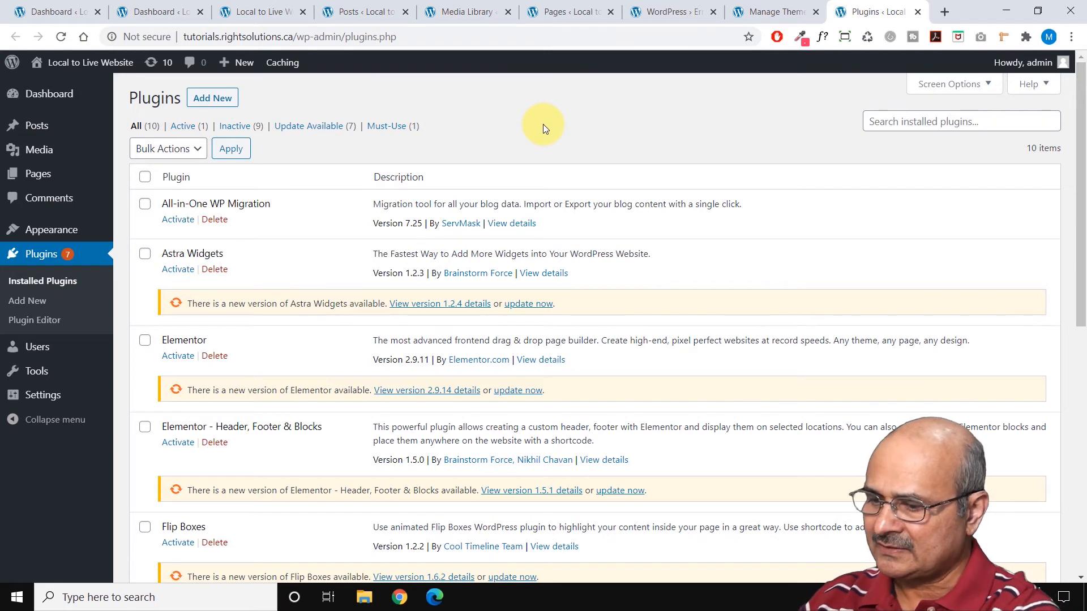
scroll(543, 124, "down", 5)
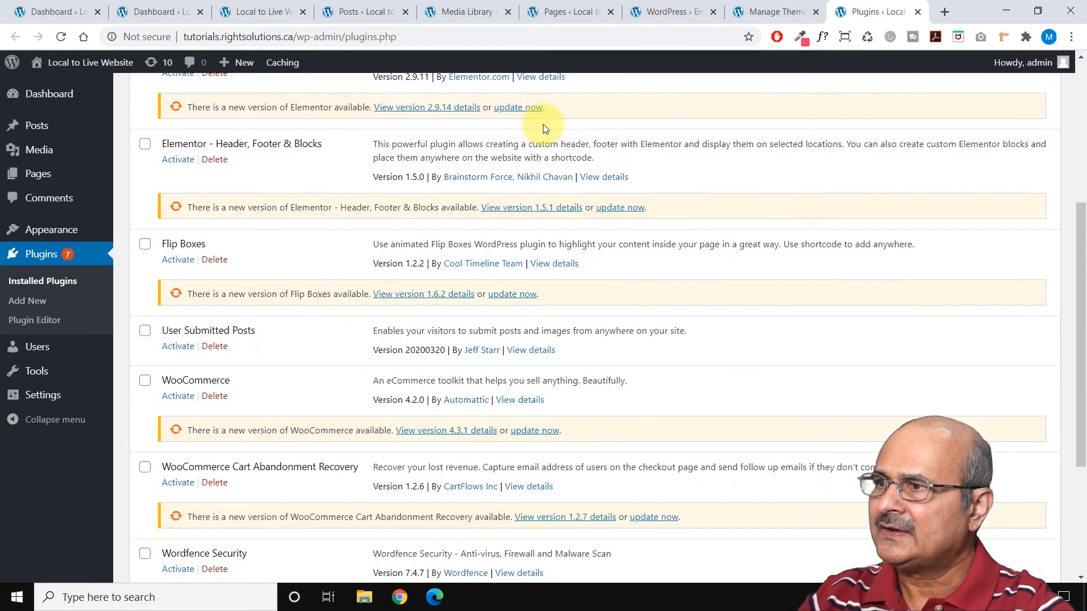
scroll(542, 124, "up", 5)
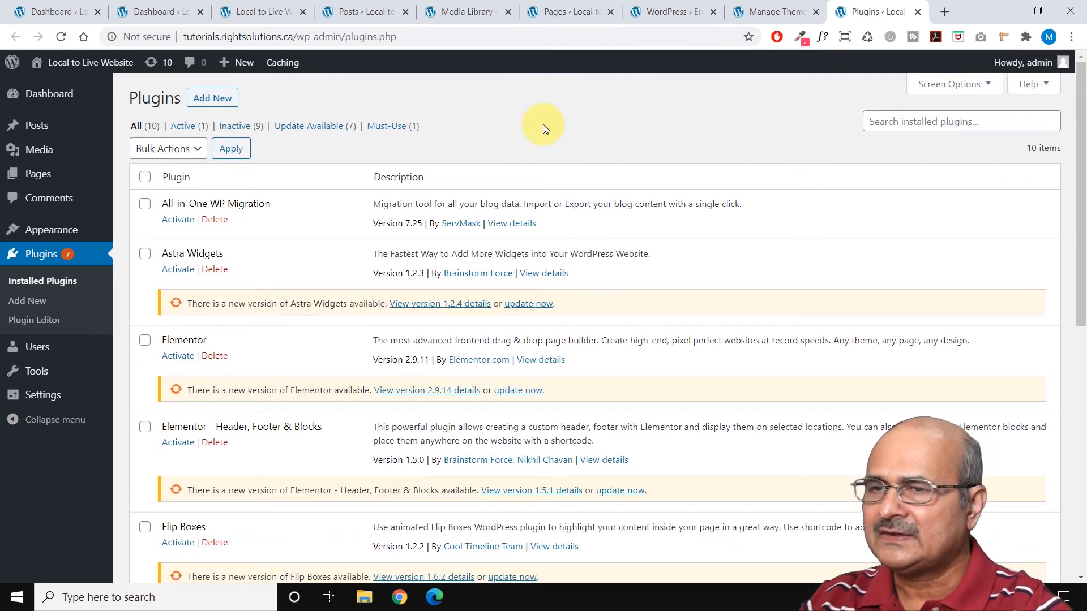
left_click(61, 36)
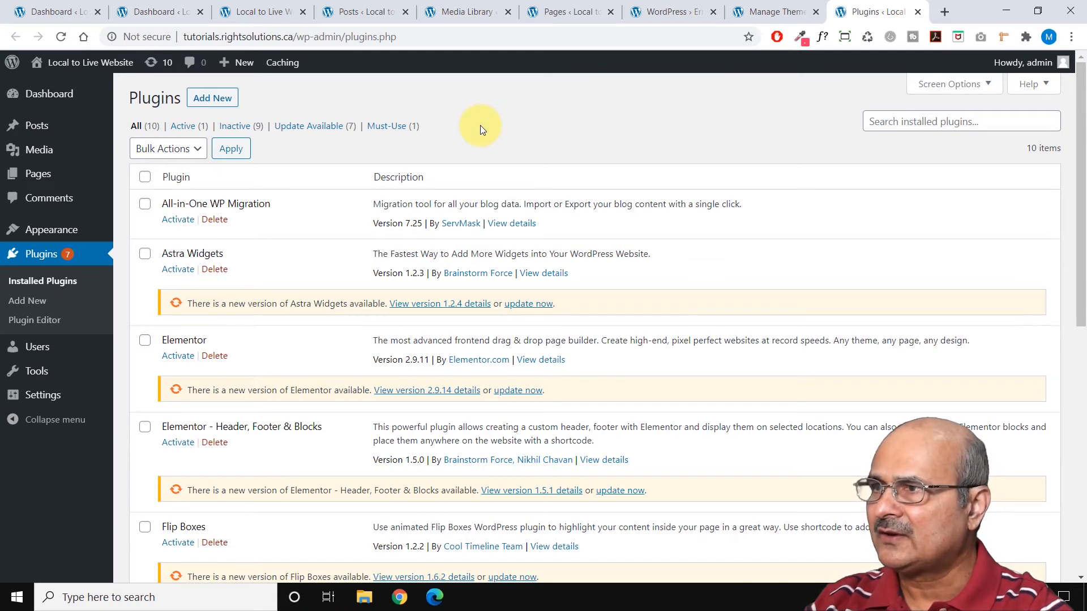
left_click(189, 126)
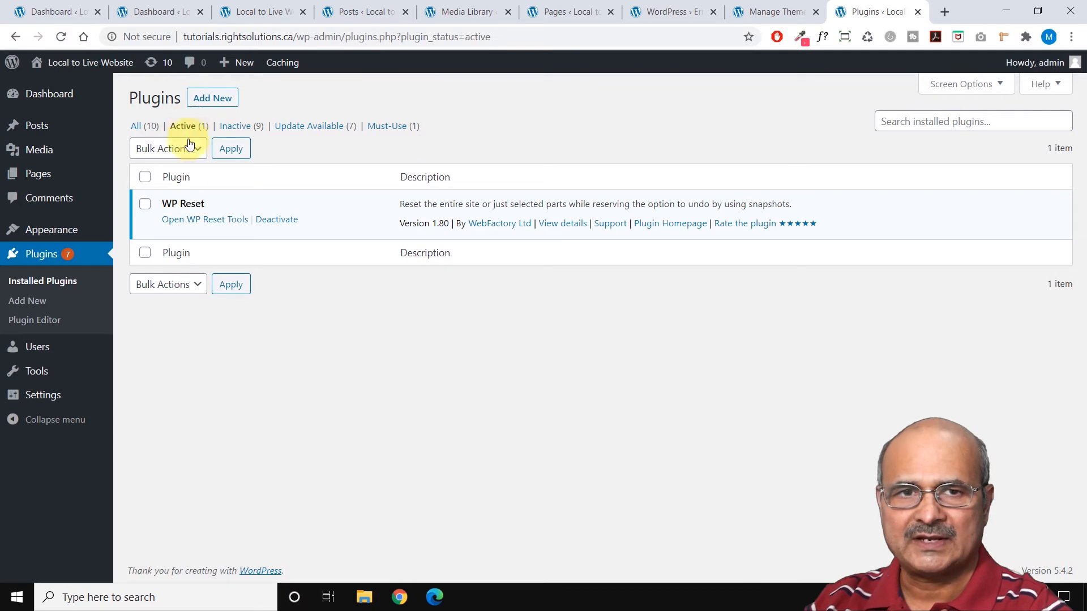
Open WP Reset's snapshots and create a new snapshot of the reset site named "clean one".
left_click(205, 222)
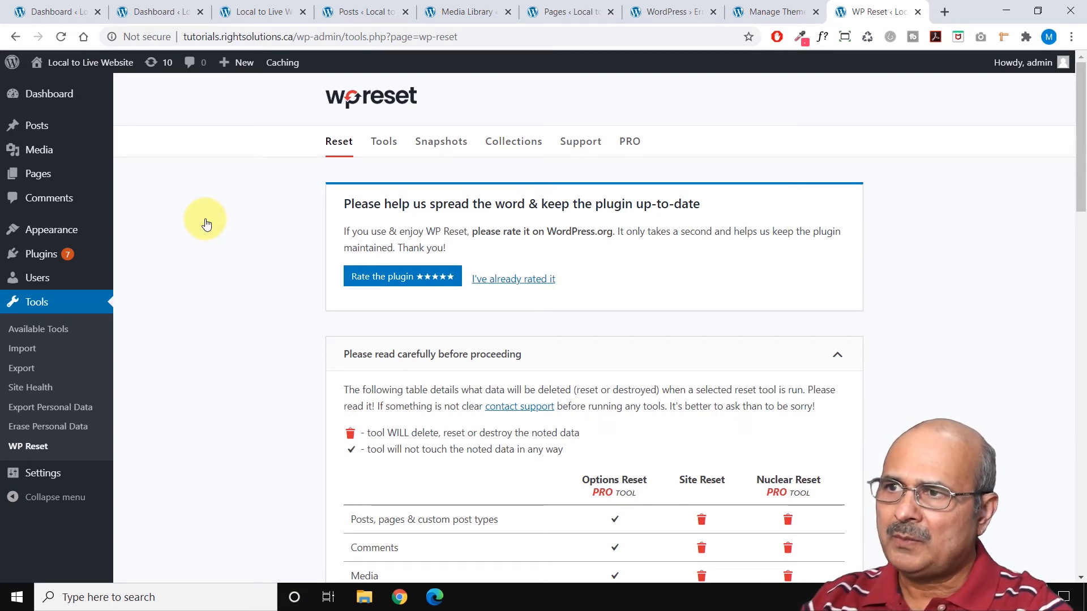
left_click(434, 146)
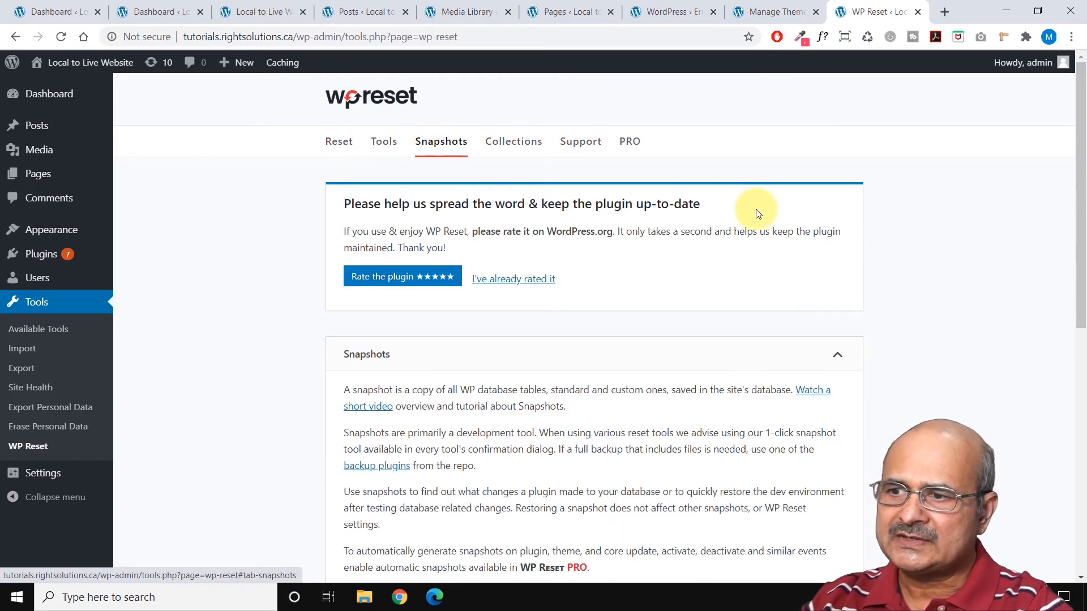
scroll(946, 244, "down", 4)
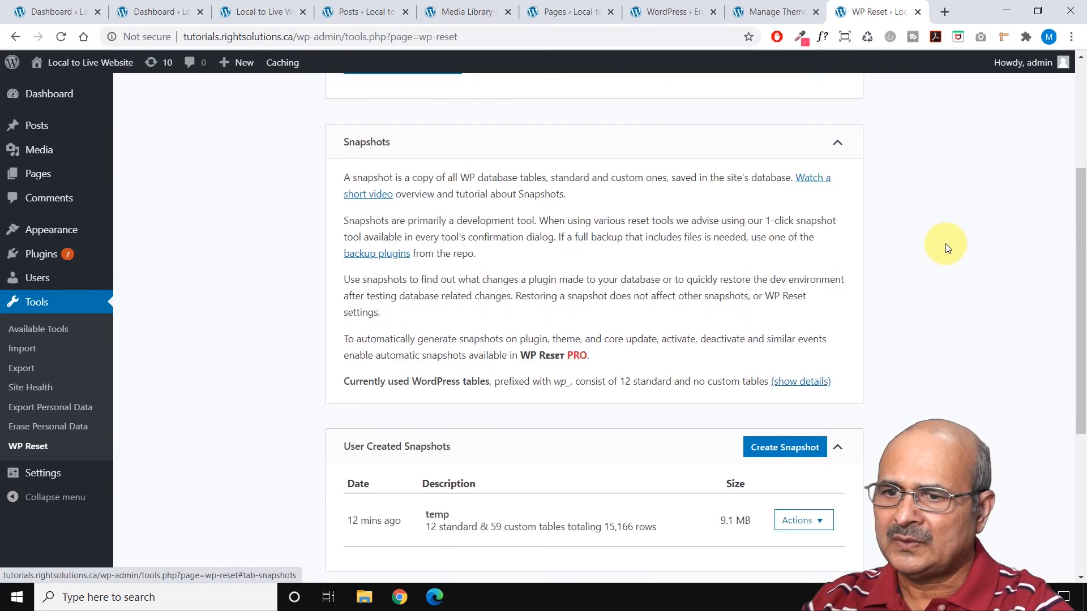
scroll(945, 244, "down", 3)
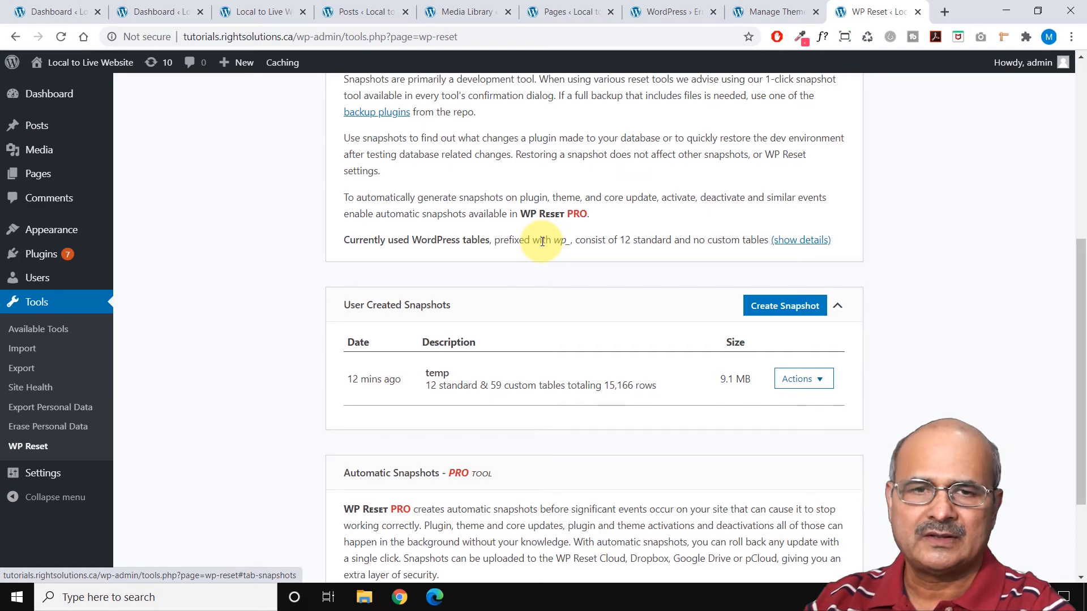
left_click(780, 310)
type("c")
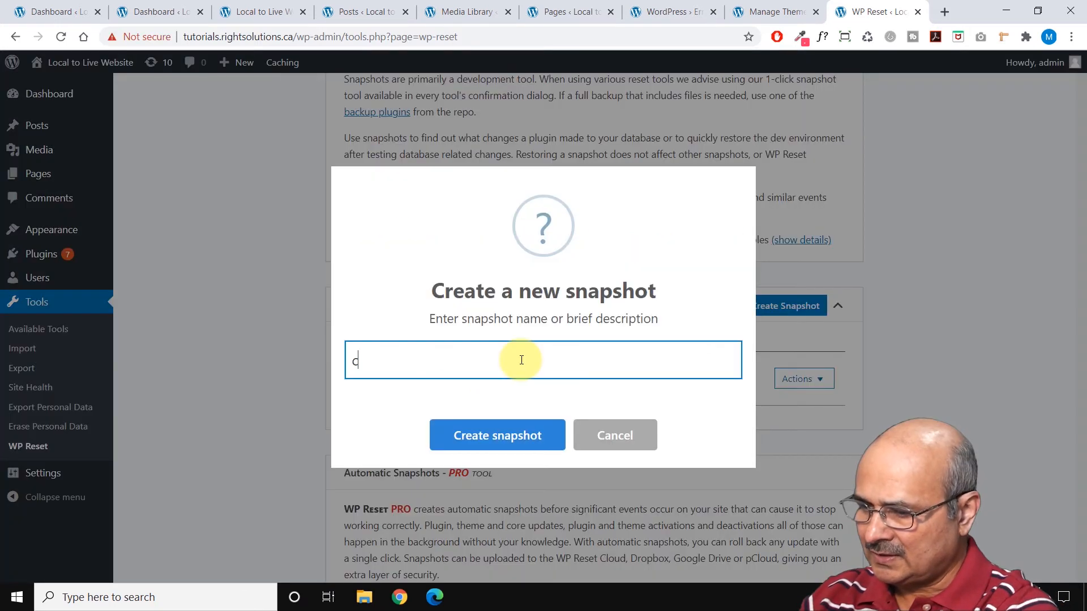
type("lean ")
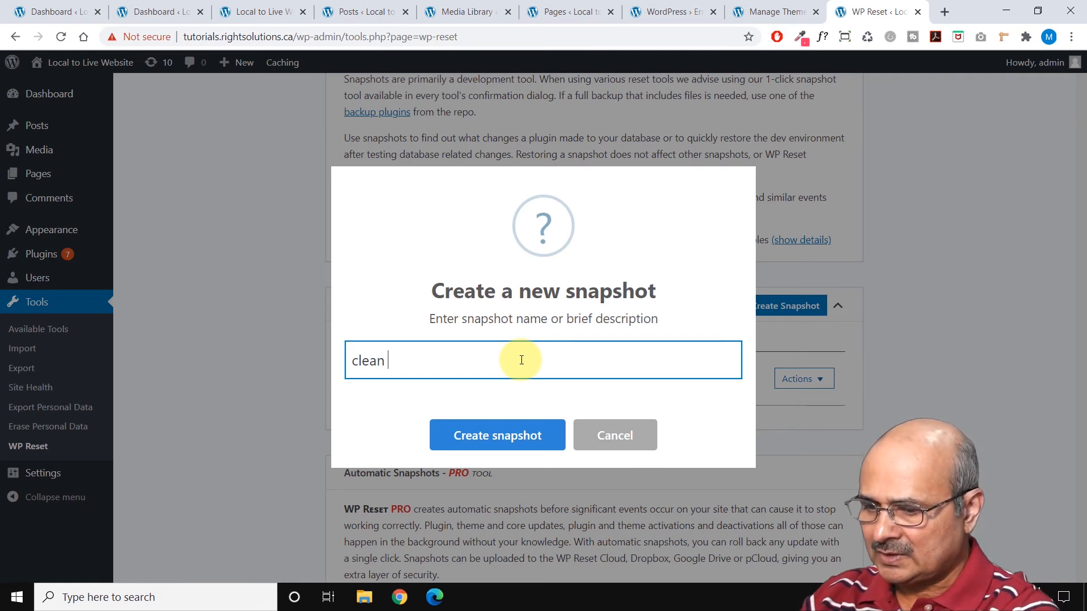
type("one")
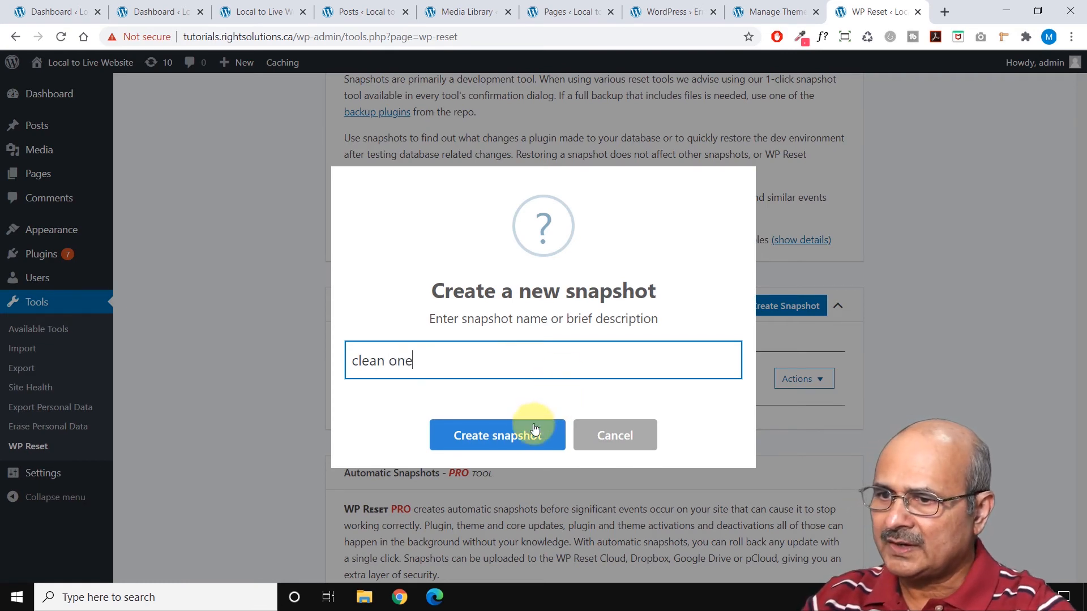
left_click(535, 431)
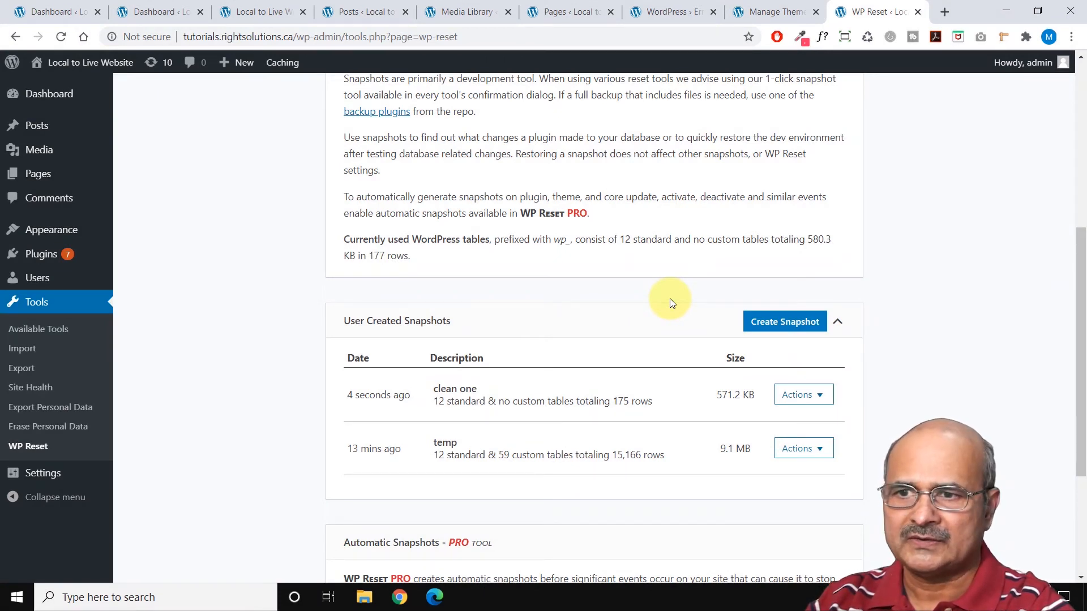
Compare the "temp" snapshot to the current data, examine the table differences through the whole list, and close the comparison.
left_click(824, 457)
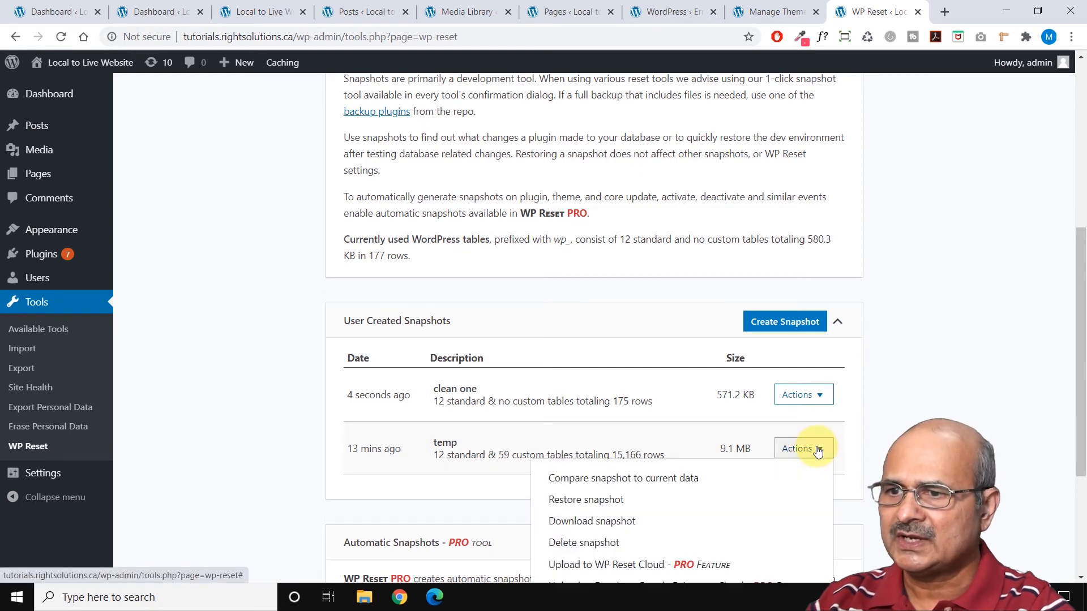
left_click(632, 480)
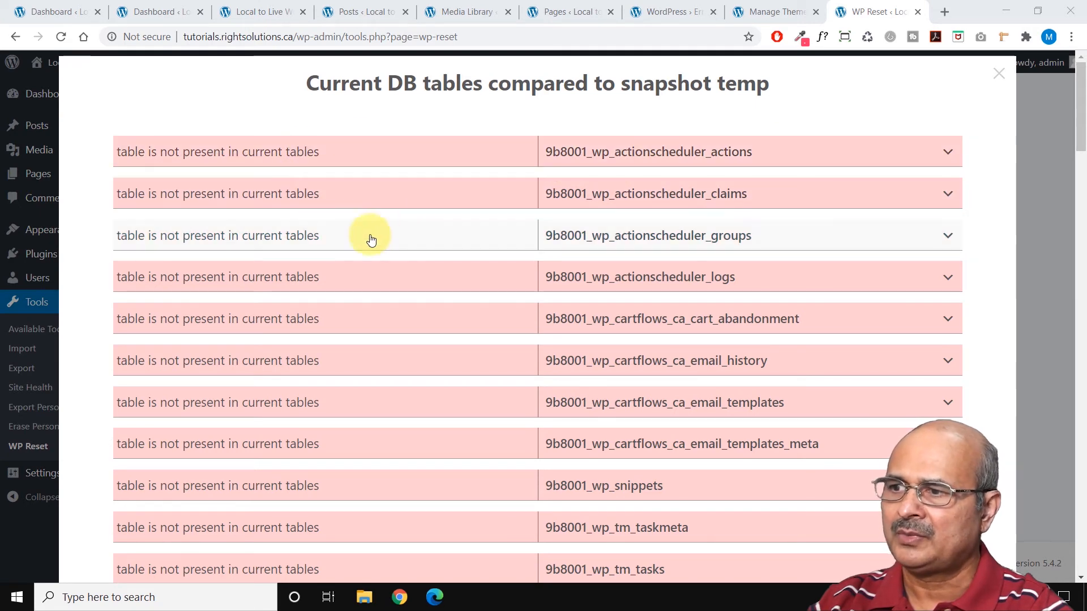
scroll(344, 255, "down", 4)
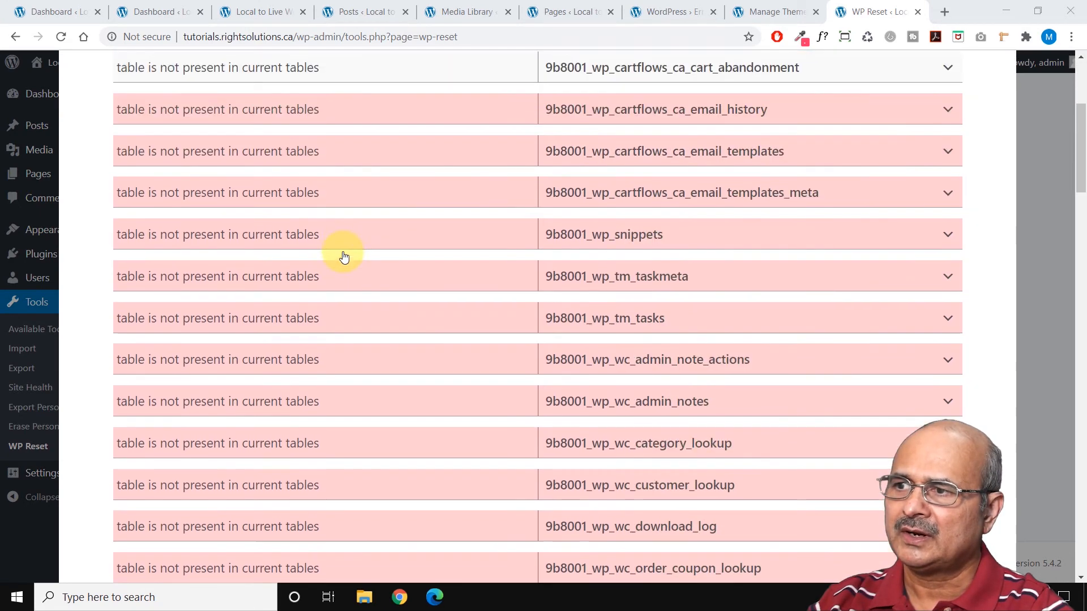
scroll(344, 256, "down", 5)
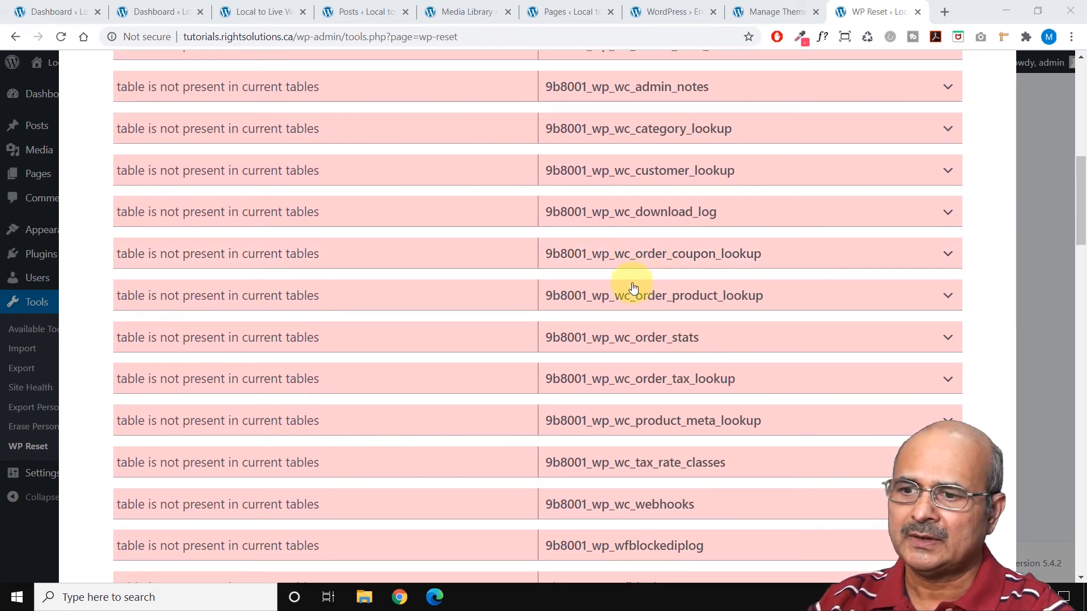
scroll(621, 294, "down", 2)
scroll(621, 295, "down", 2)
scroll(605, 290, "down", 2)
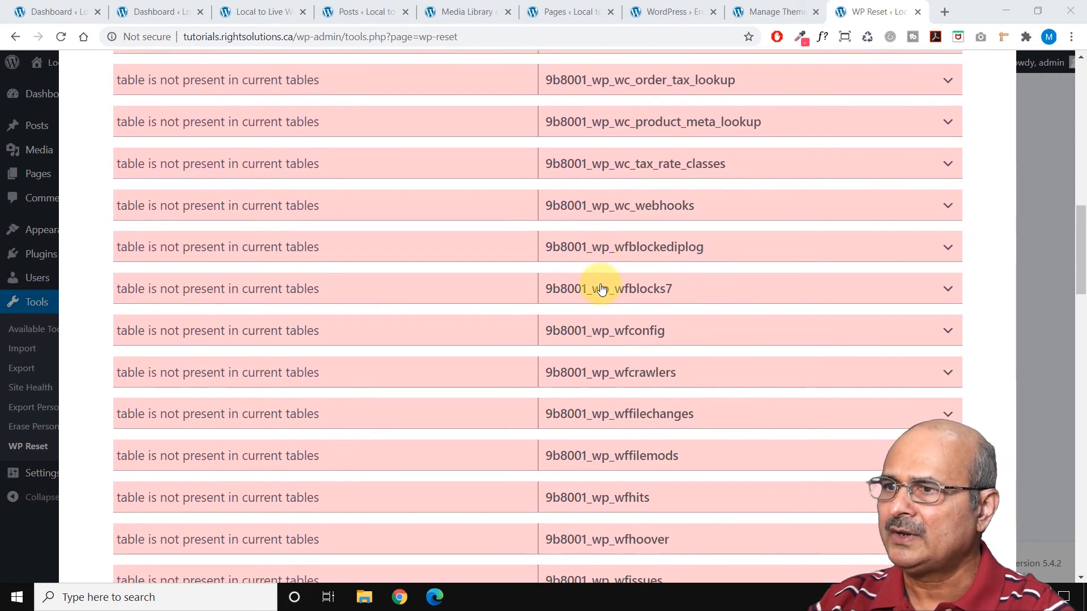
scroll(595, 288, "down", 18)
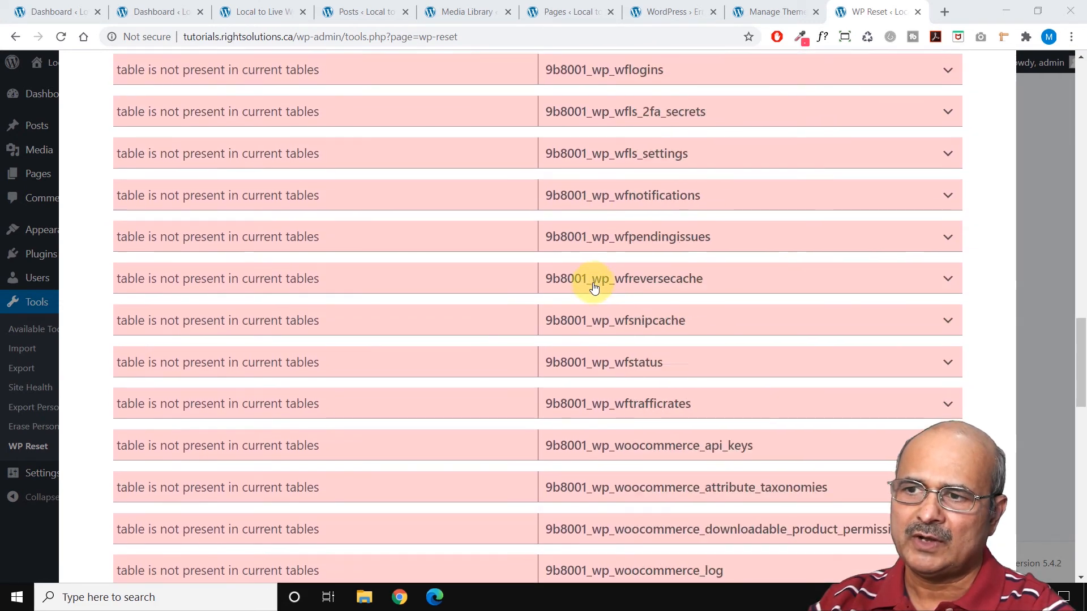
scroll(594, 289, "down", 6)
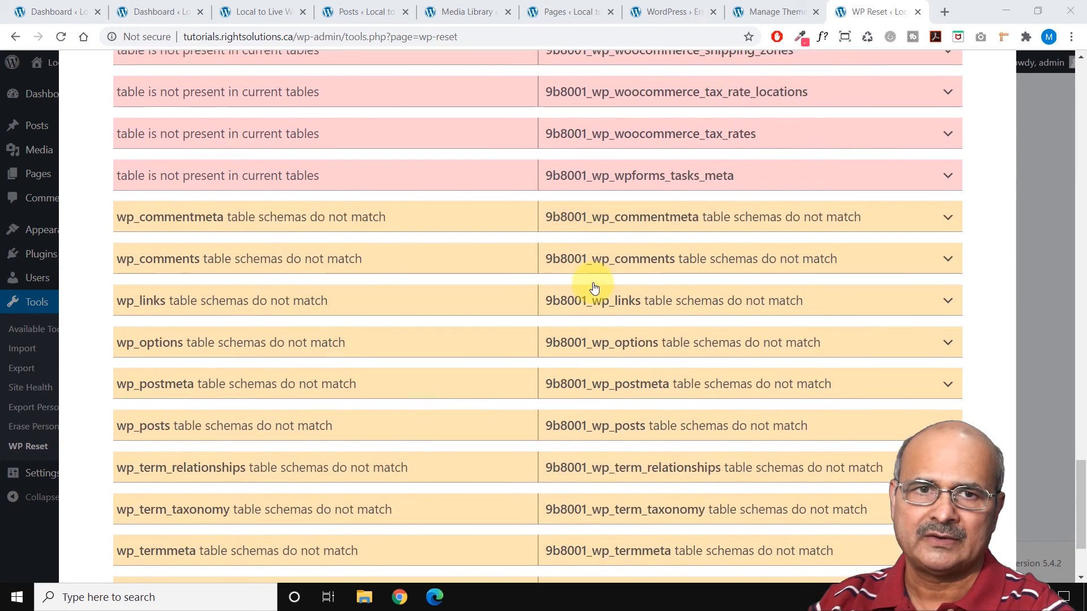
scroll(592, 273, "up", 1)
scroll(565, 288, "down", 2)
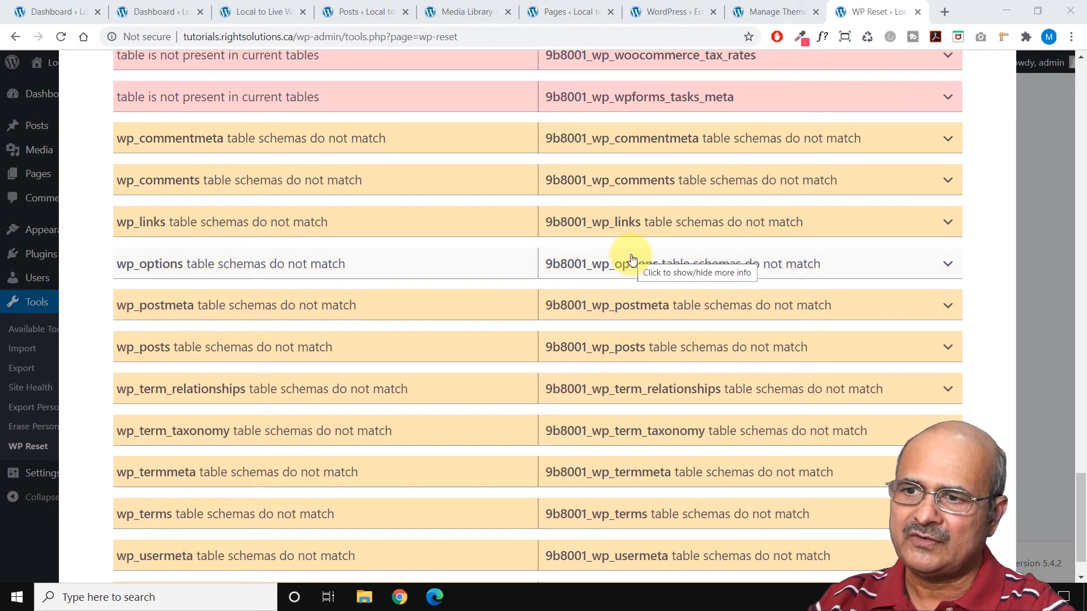
scroll(632, 258, "down", 1)
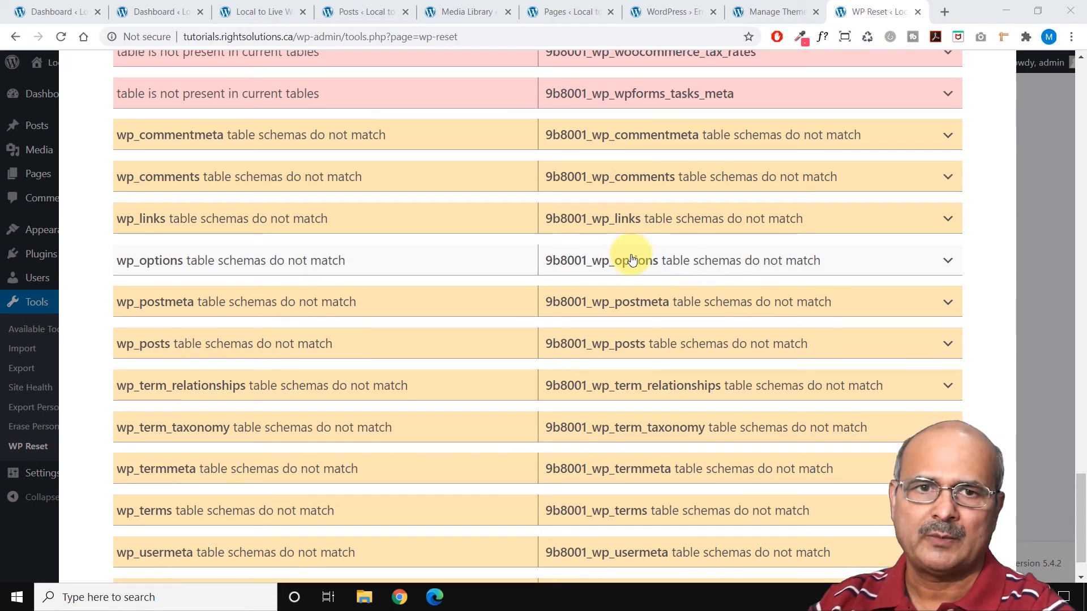
scroll(632, 259, "up", 15)
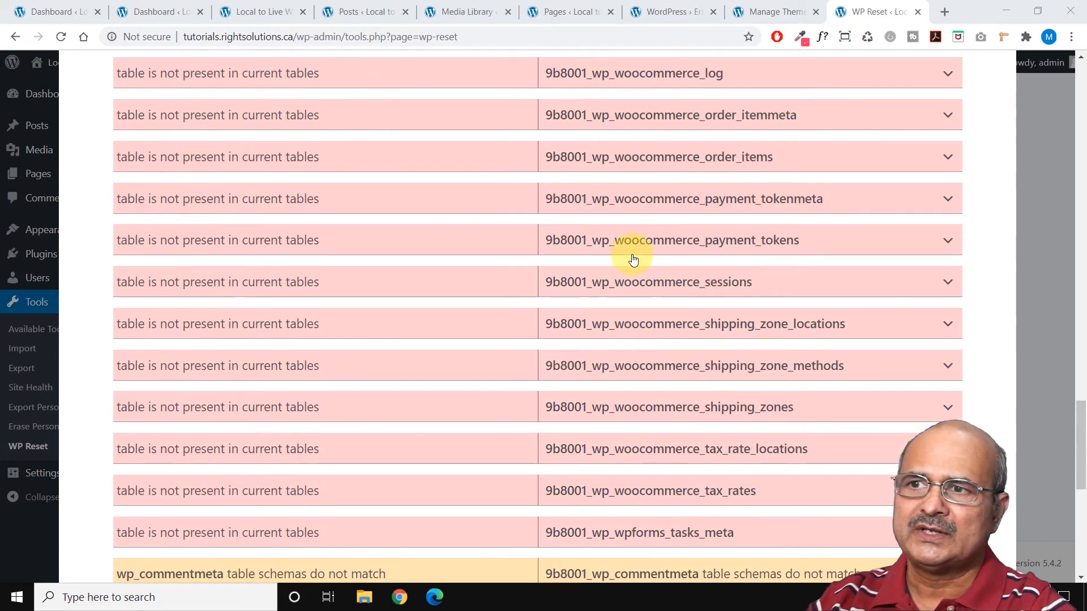
scroll(632, 259, "up", 20)
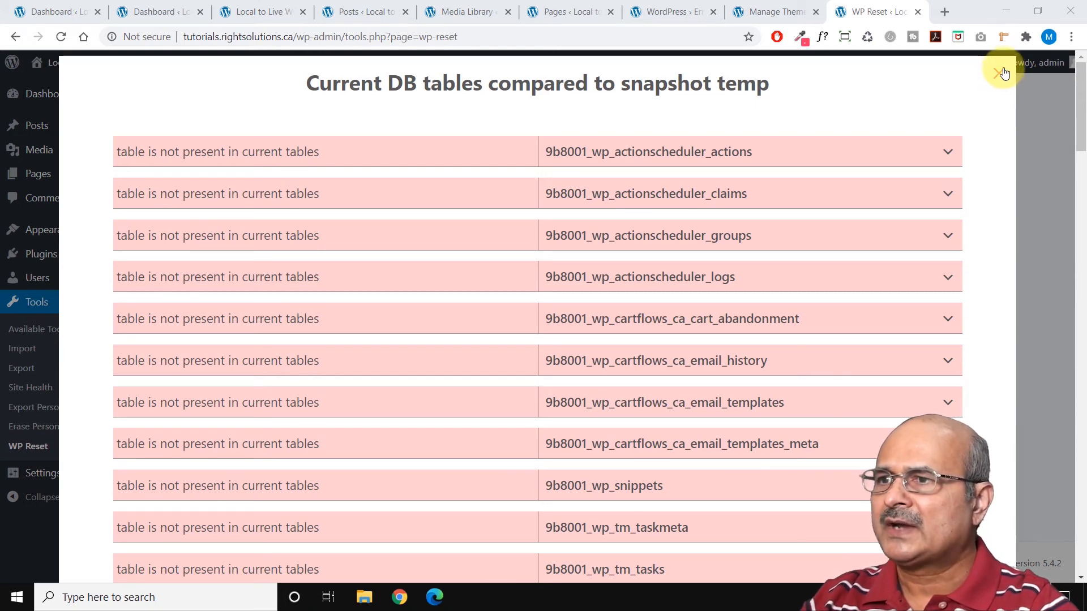
left_click(1001, 72)
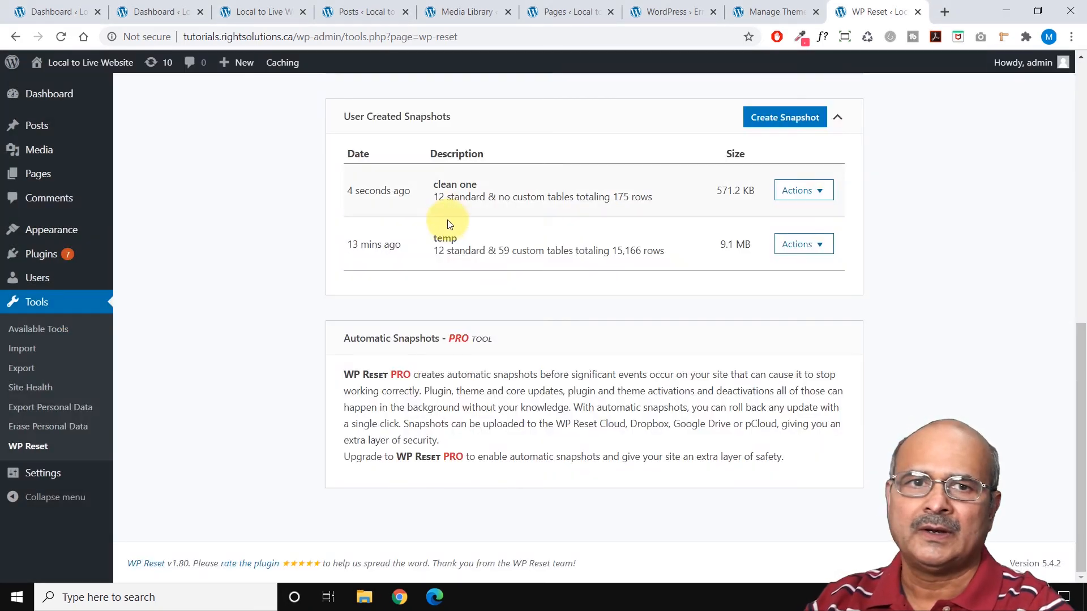
Run the Reset Theme Options tool in WP Reset and confirm resetting the options of all themes.
scroll(366, 247, "up", 10)
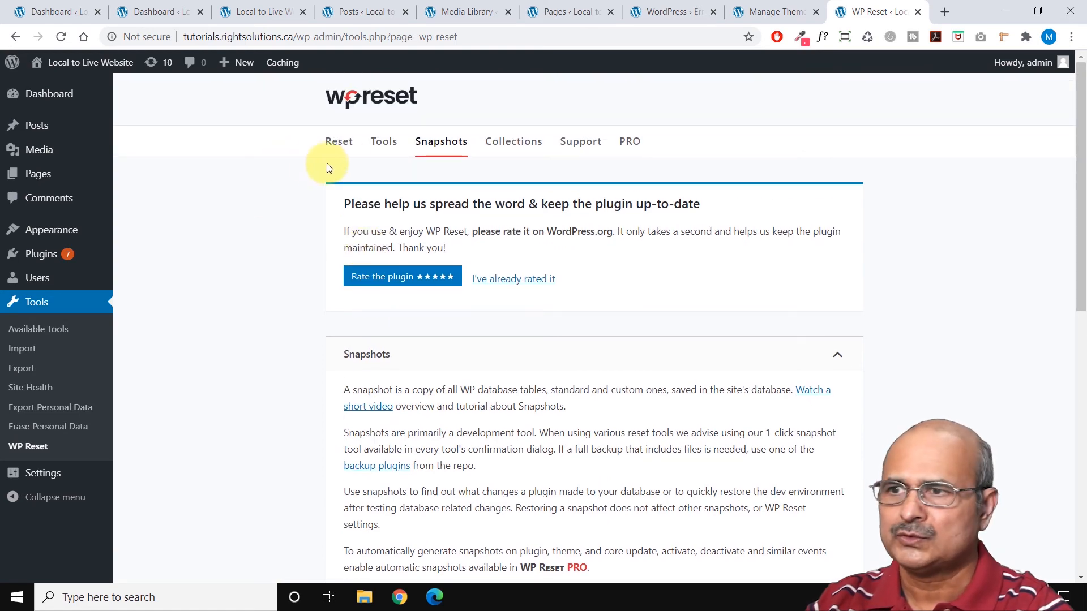
left_click(384, 143)
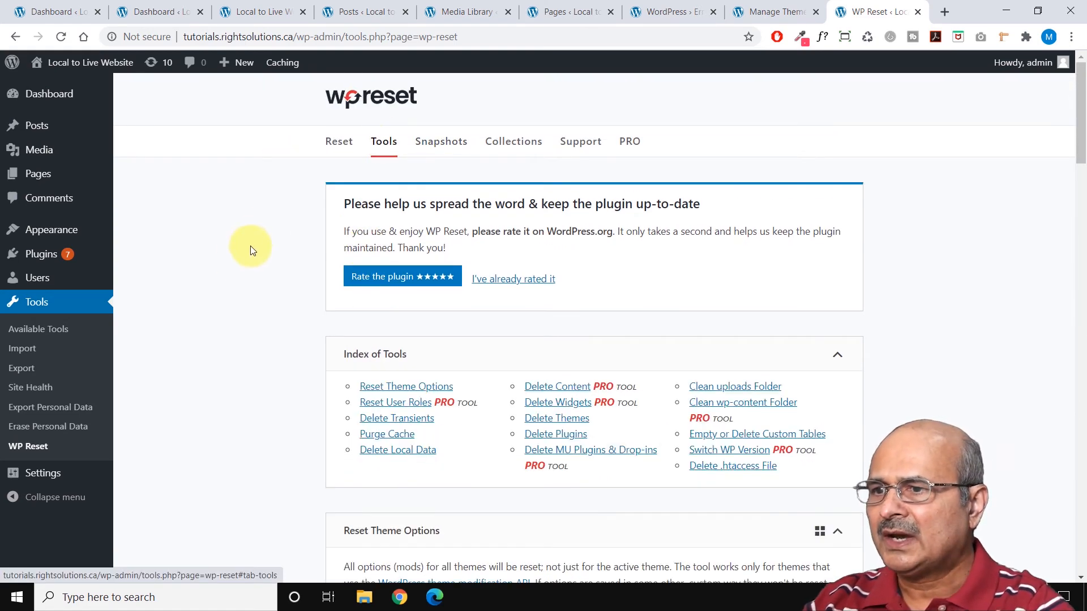
scroll(226, 292, "down", 1)
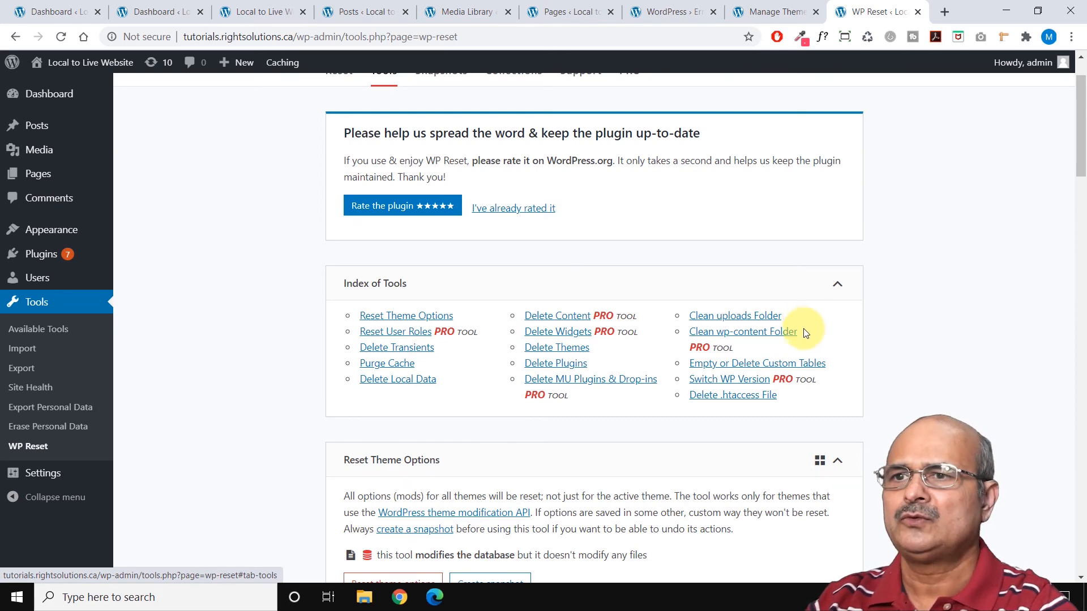
scroll(625, 447, "down", 2)
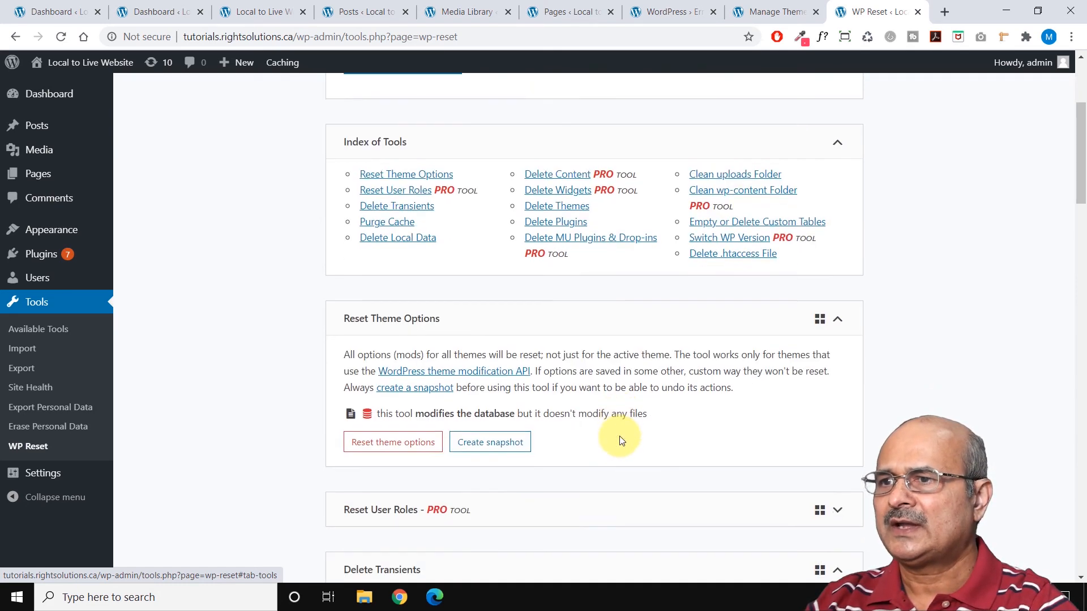
scroll(587, 384, "up", 2)
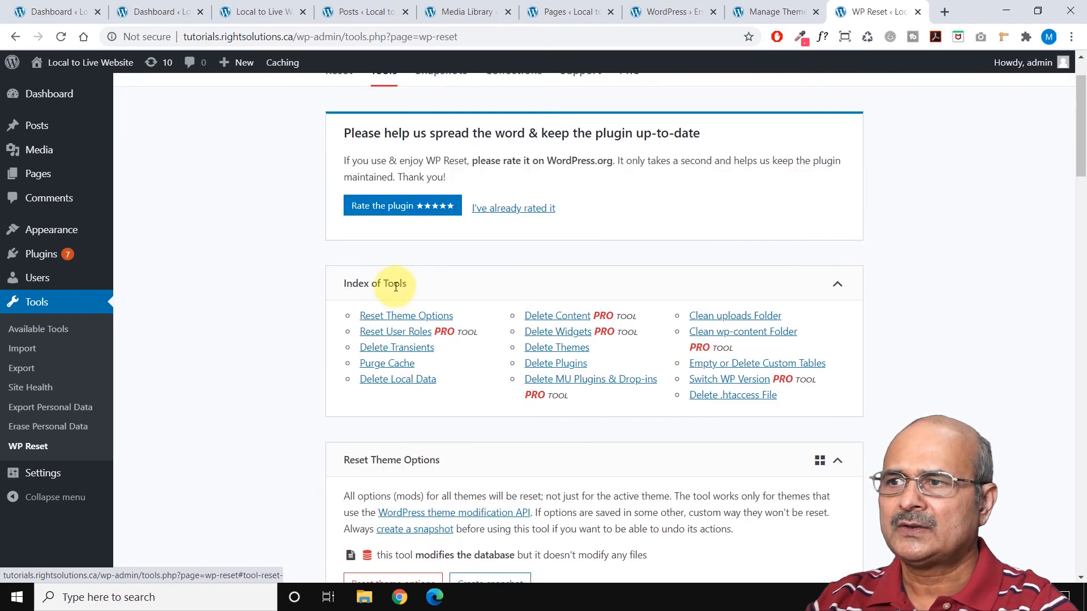
left_click(387, 317)
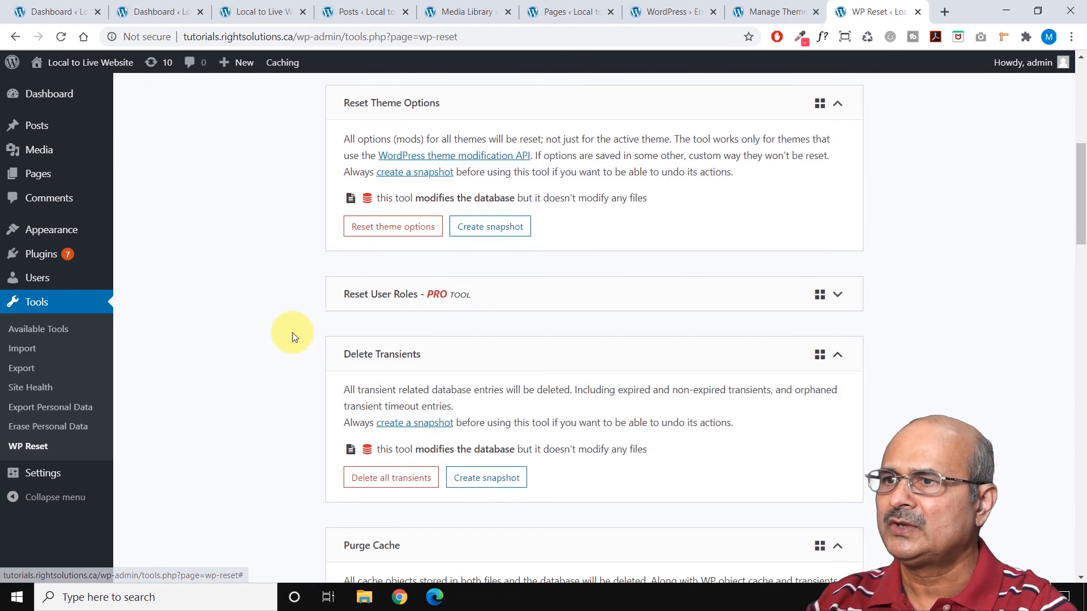
left_click(404, 228)
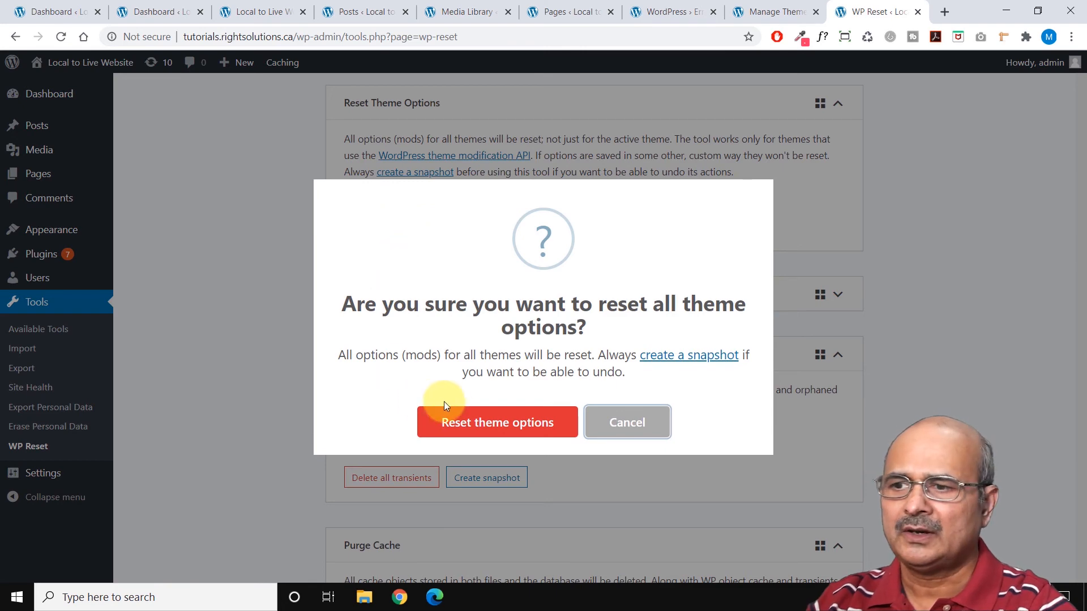
left_click(476, 420)
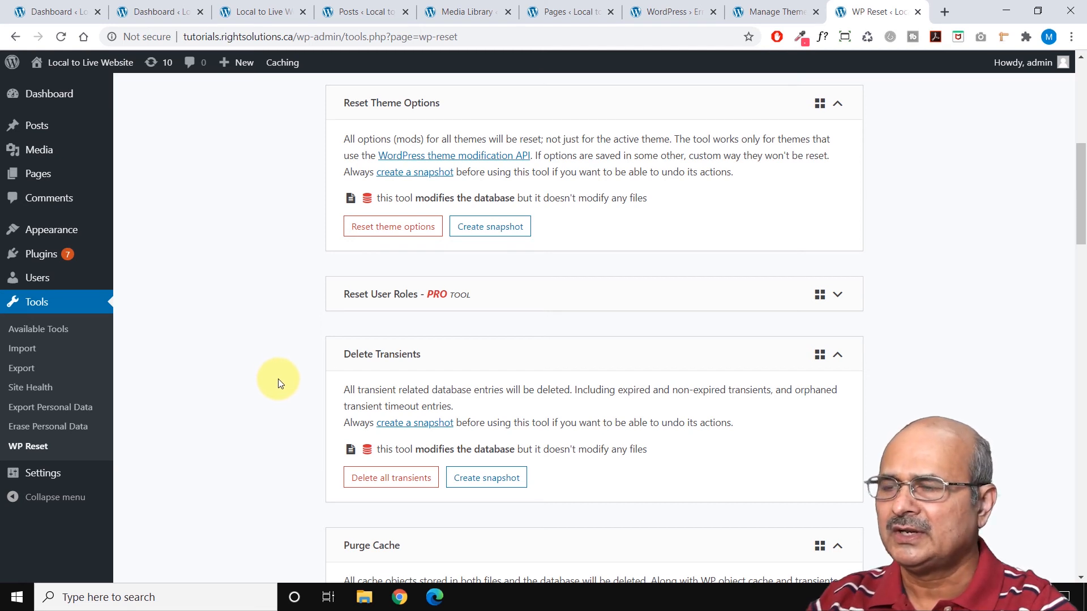
Delete all themes with WP Reset's Delete Themes tool, confirm it, and reload the Themes admin page to check the result.
scroll(278, 383, "down", 1)
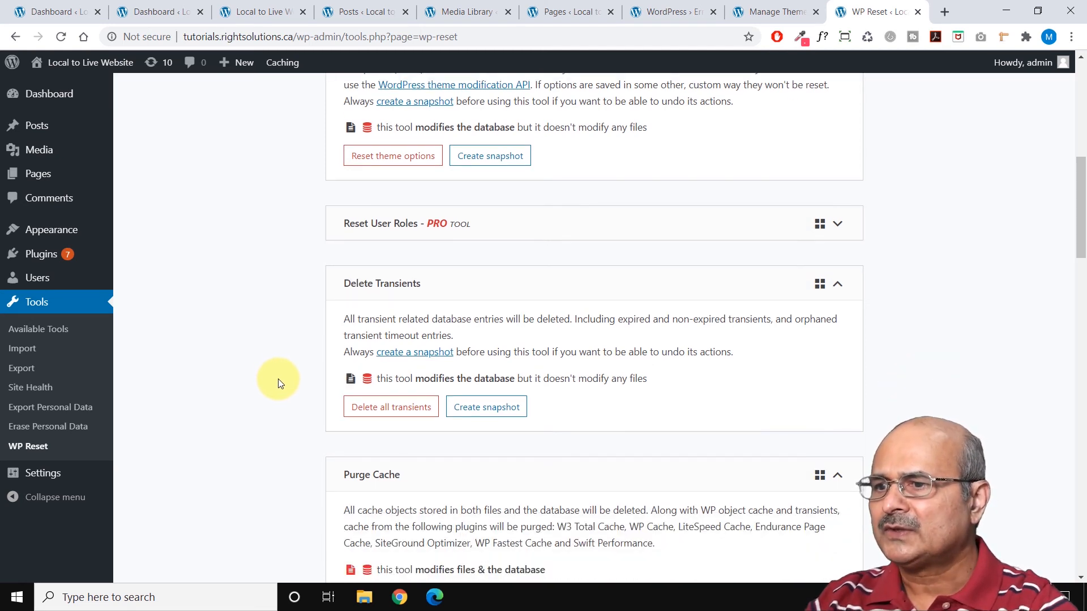
scroll(277, 383, "down", 5)
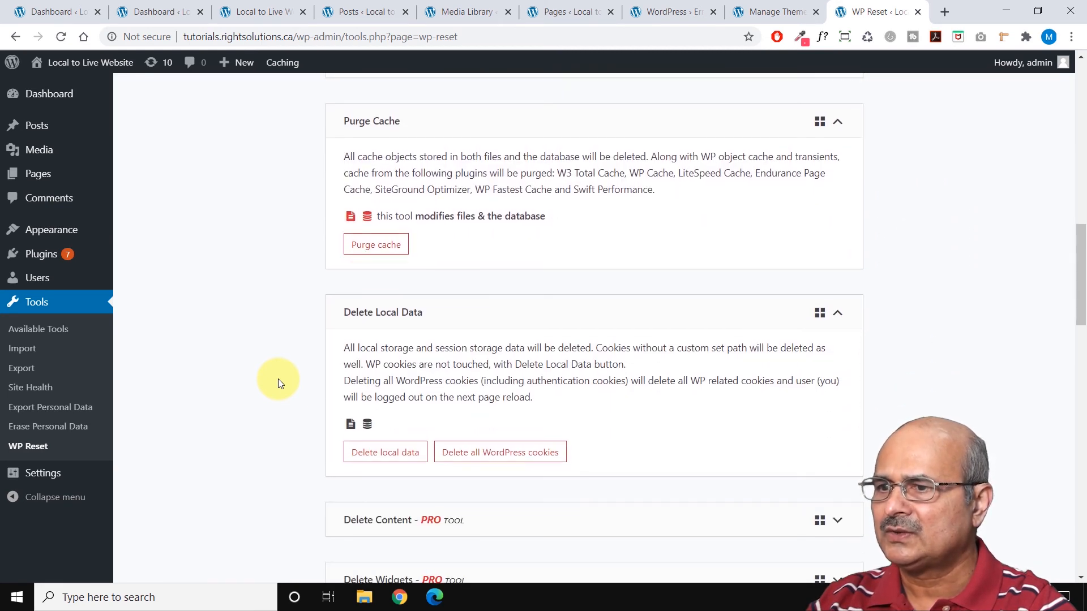
scroll(277, 383, "down", 1)
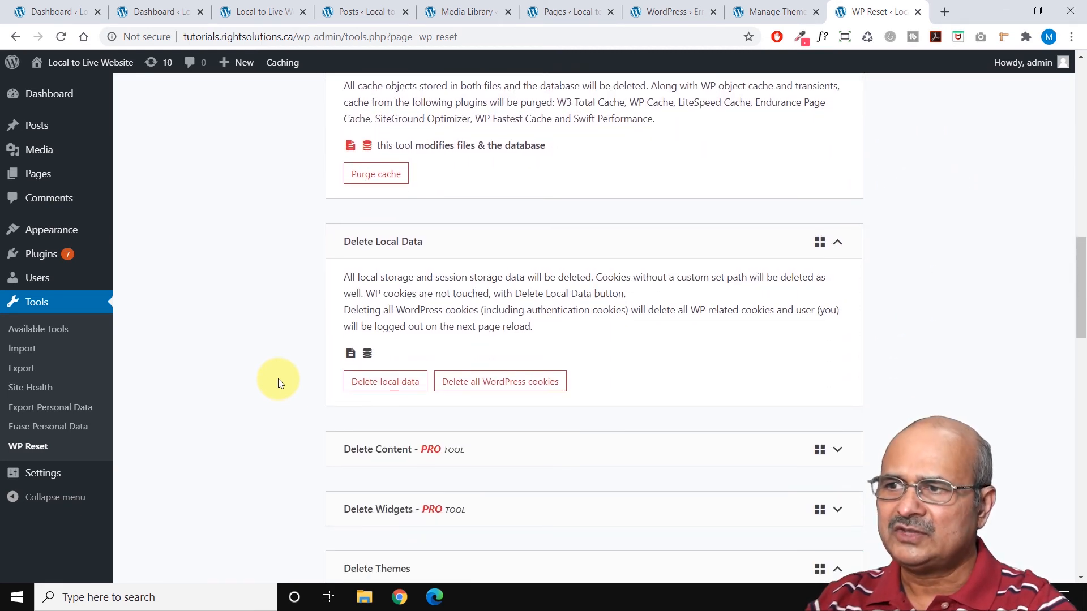
scroll(278, 380, "down", 6)
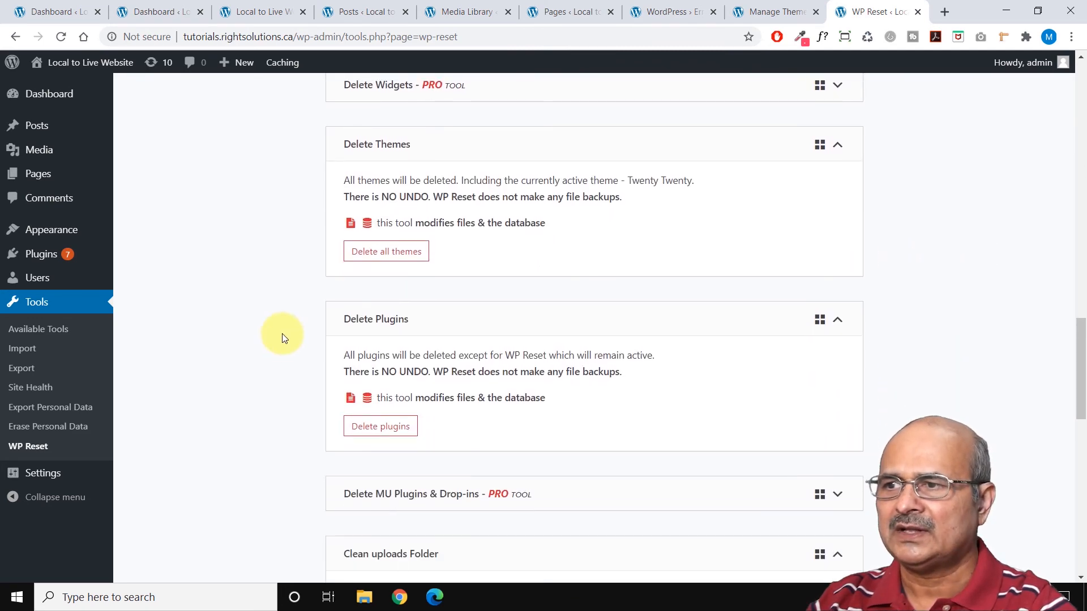
left_click(384, 251)
left_click(470, 416)
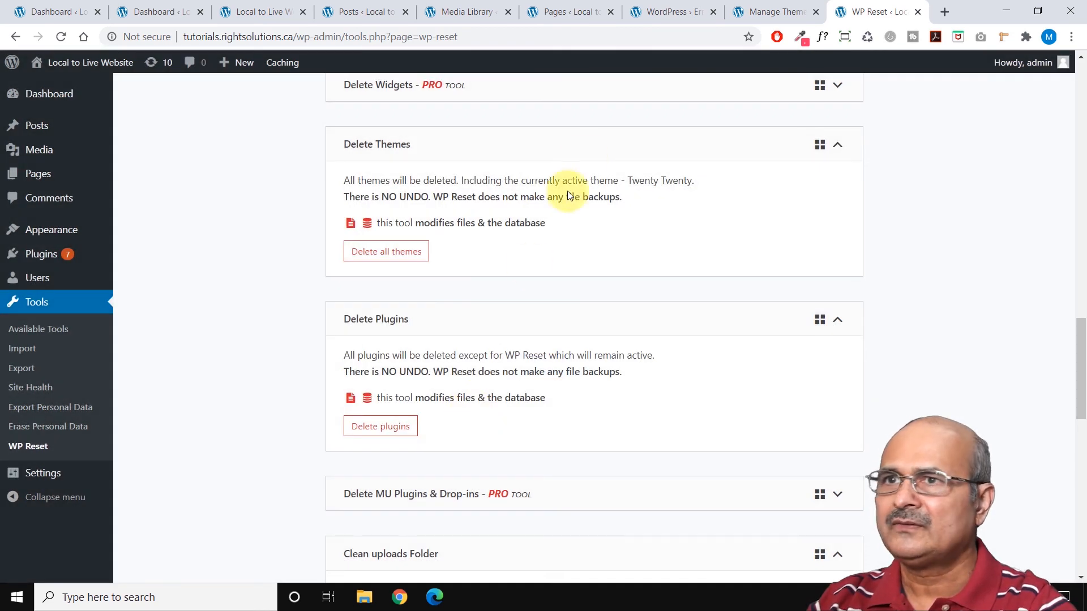
left_click(761, 12)
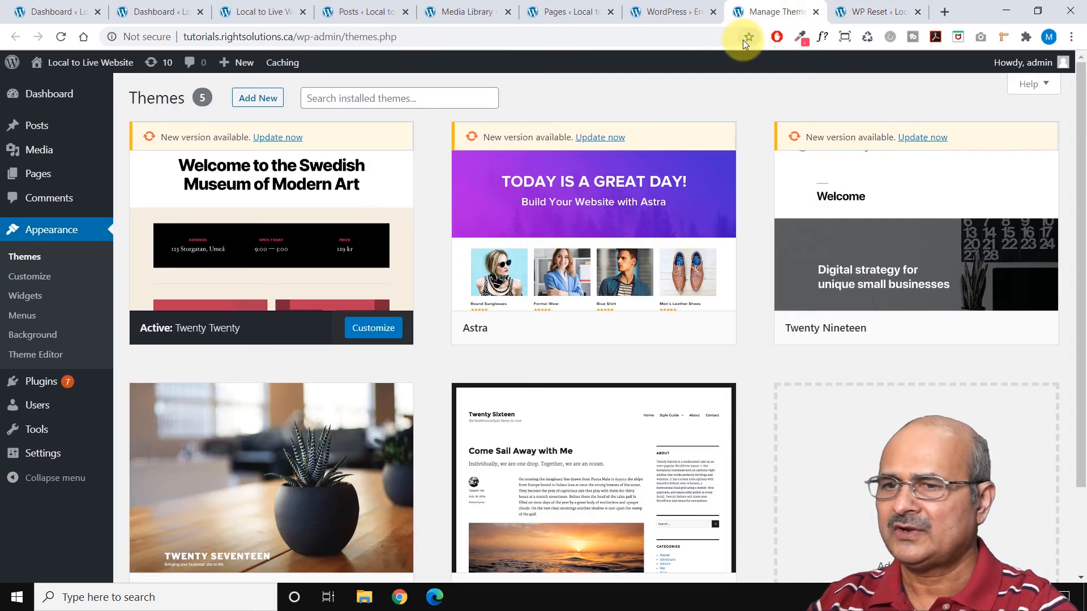
key("F5")
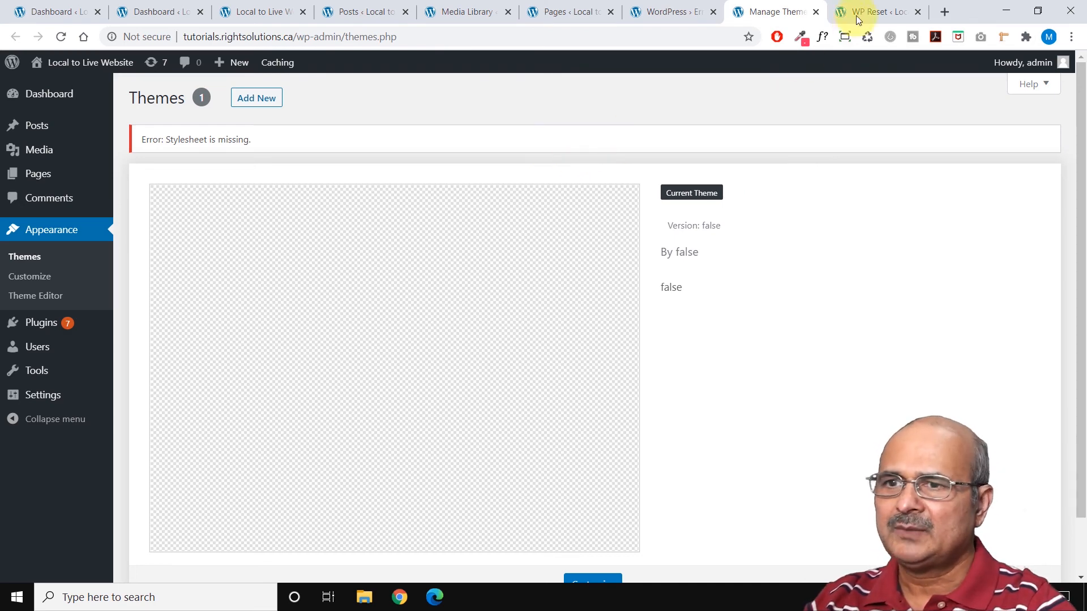
Delete all plugins except WP Reset with WP Reset's Delete Plugins tool, confirm the deletion, and dismiss the completion notice.
left_click(870, 11)
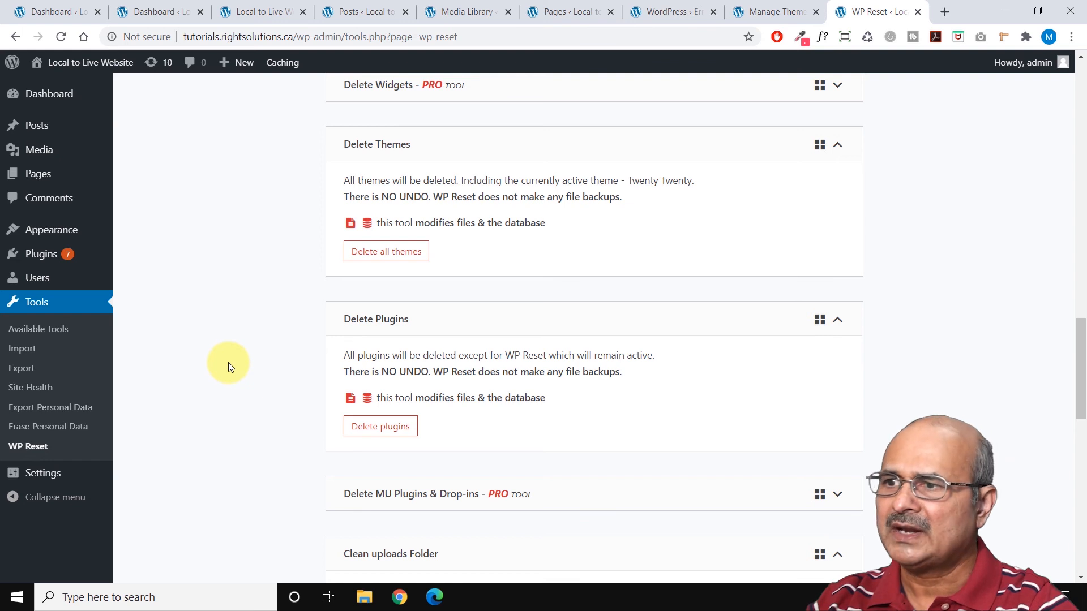
scroll(229, 362, "down", 2)
left_click_drag(382, 230, 452, 224)
left_click(455, 226)
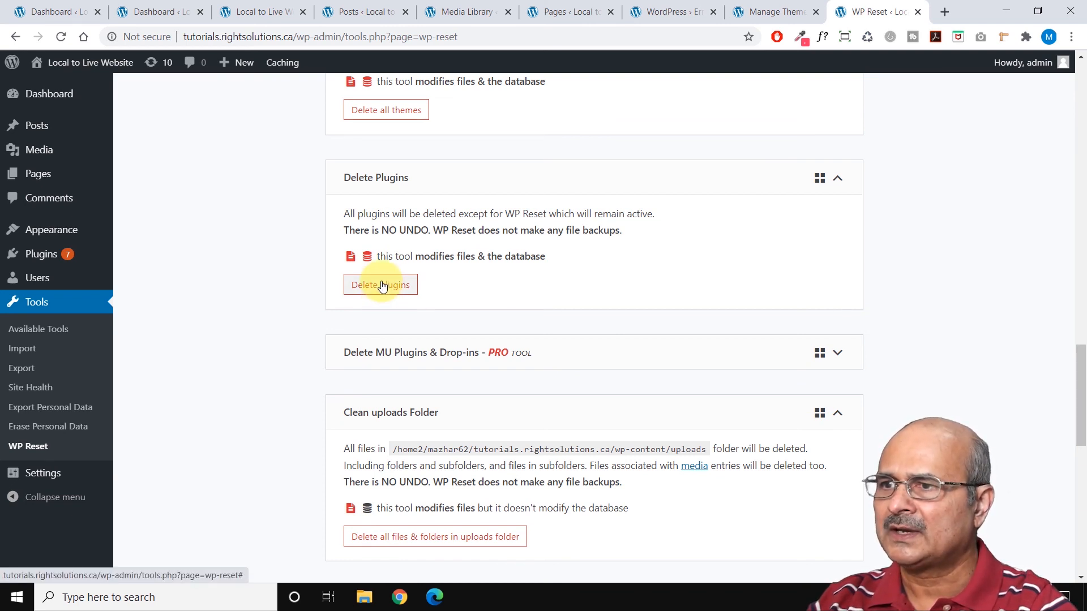
left_click(382, 286)
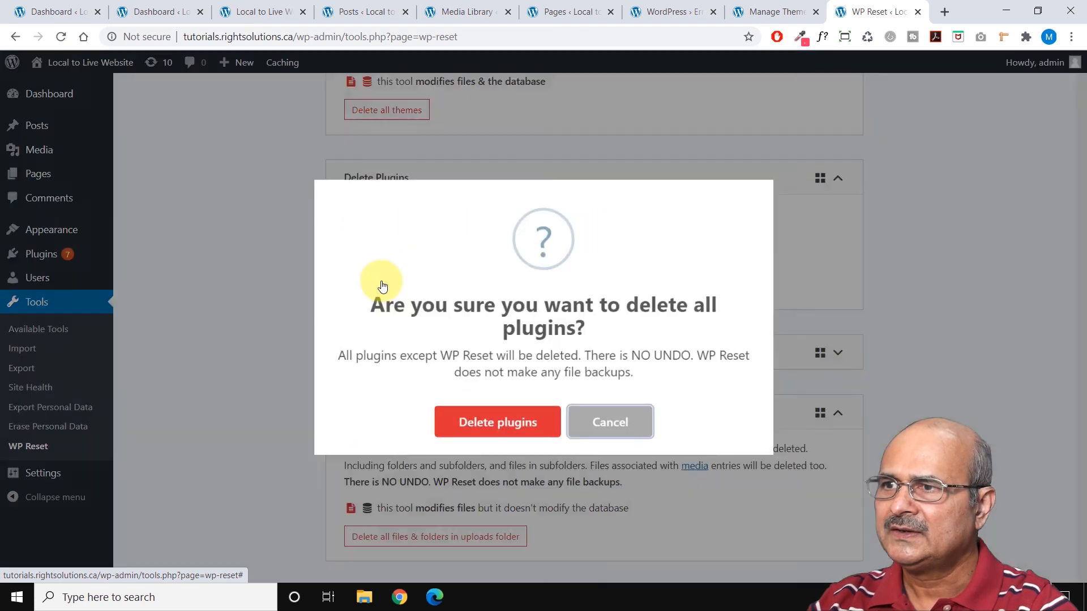
left_click(481, 424)
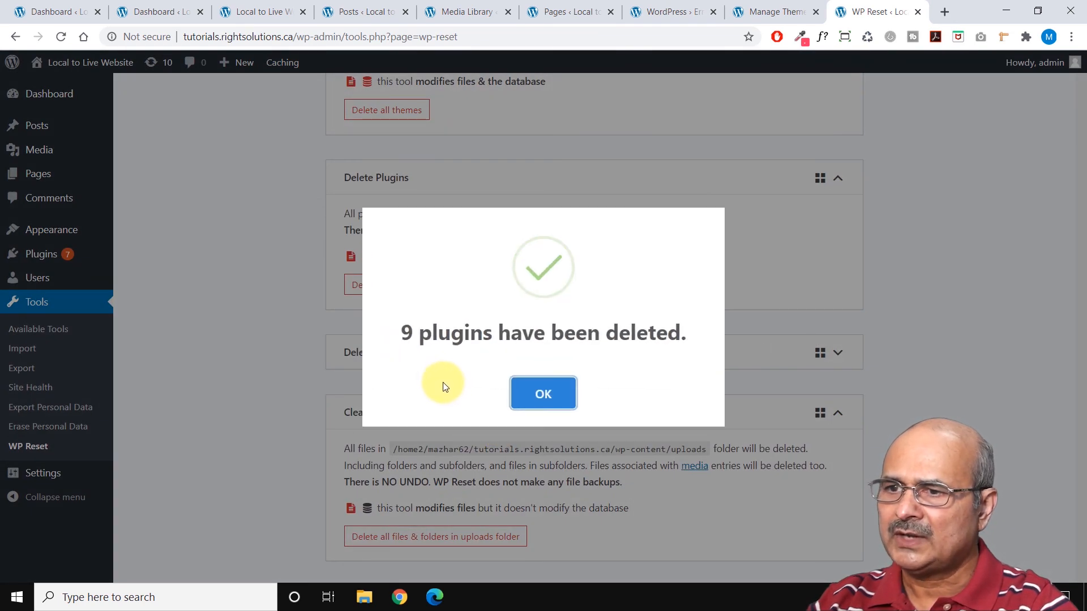
left_click(540, 394)
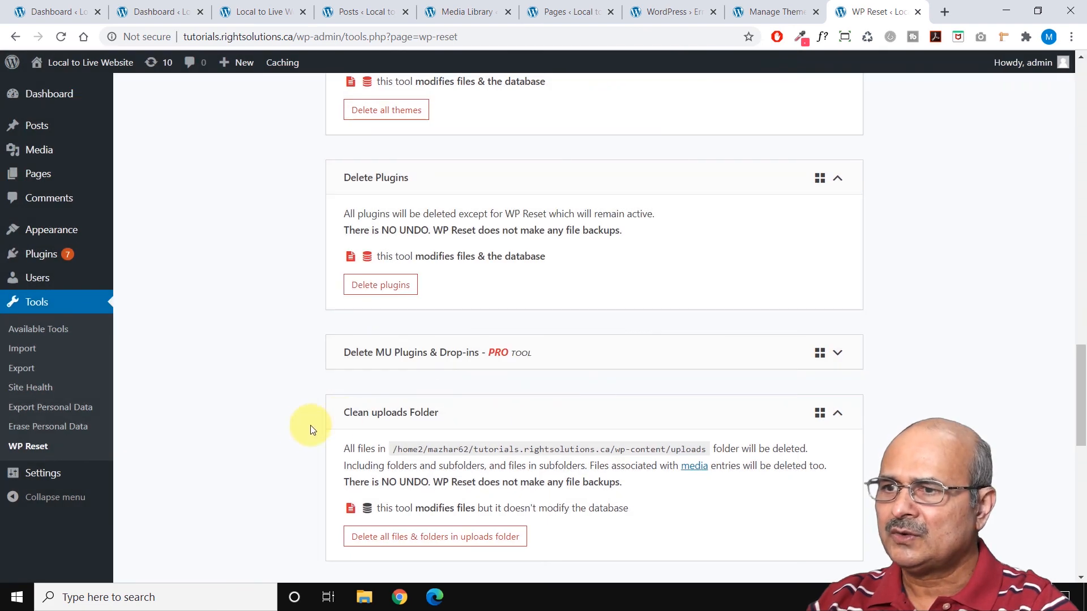
Run WP Reset's Clean uploads Folder tool and confirm deleting all files and folders in wp-content/uploads.
scroll(310, 429, "down", 2)
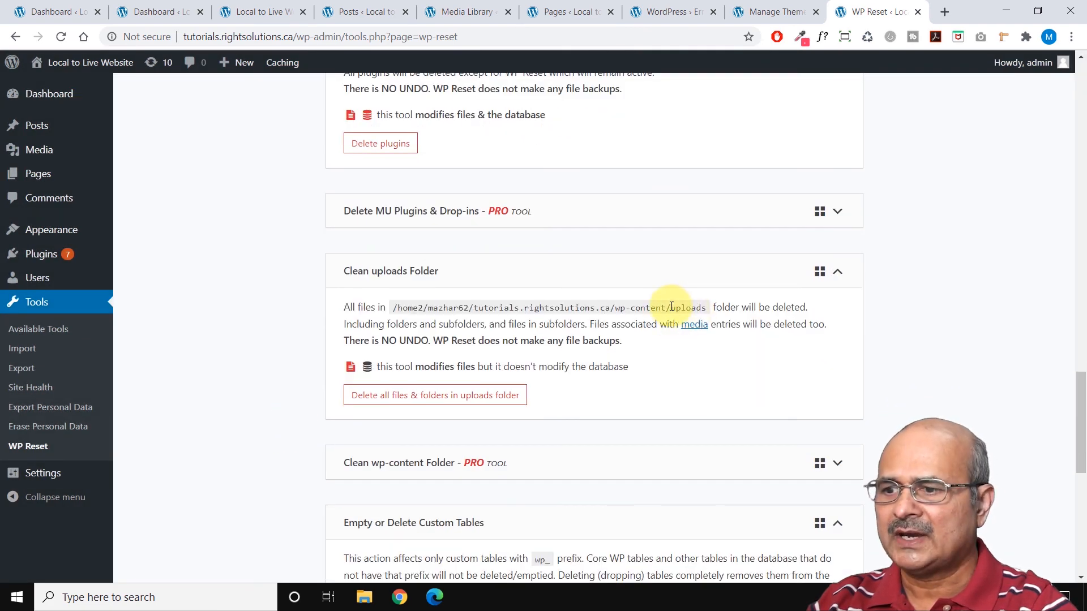
double_click(691, 307)
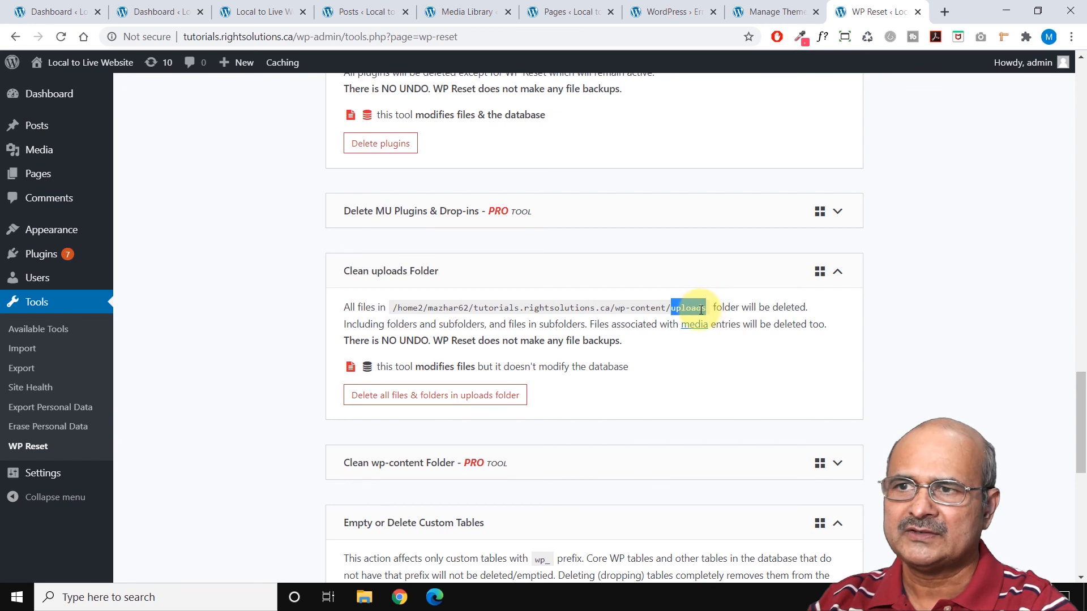
left_click(699, 310)
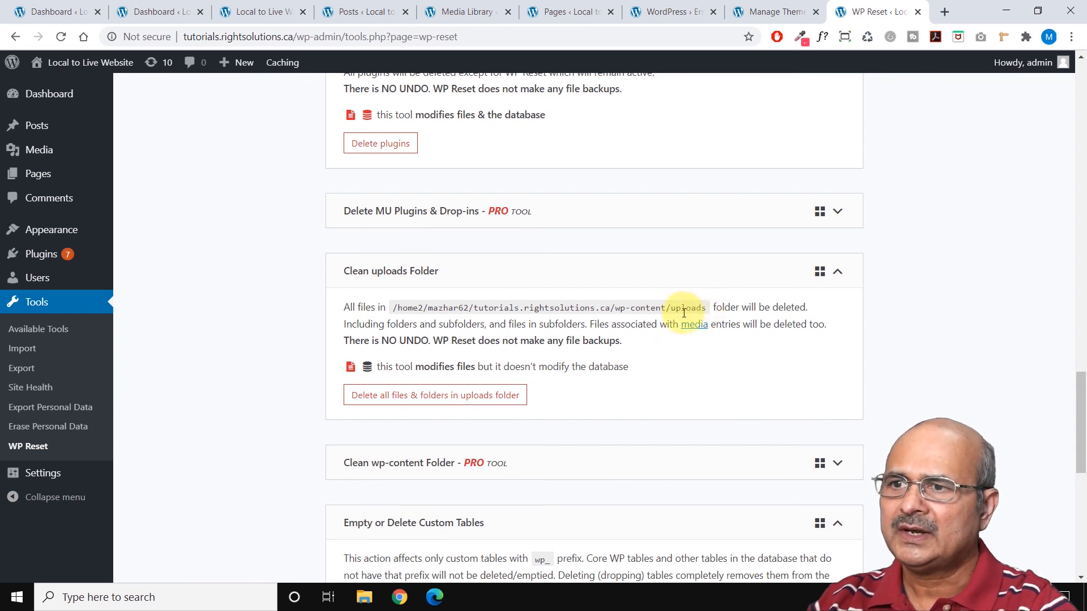
left_click(430, 391)
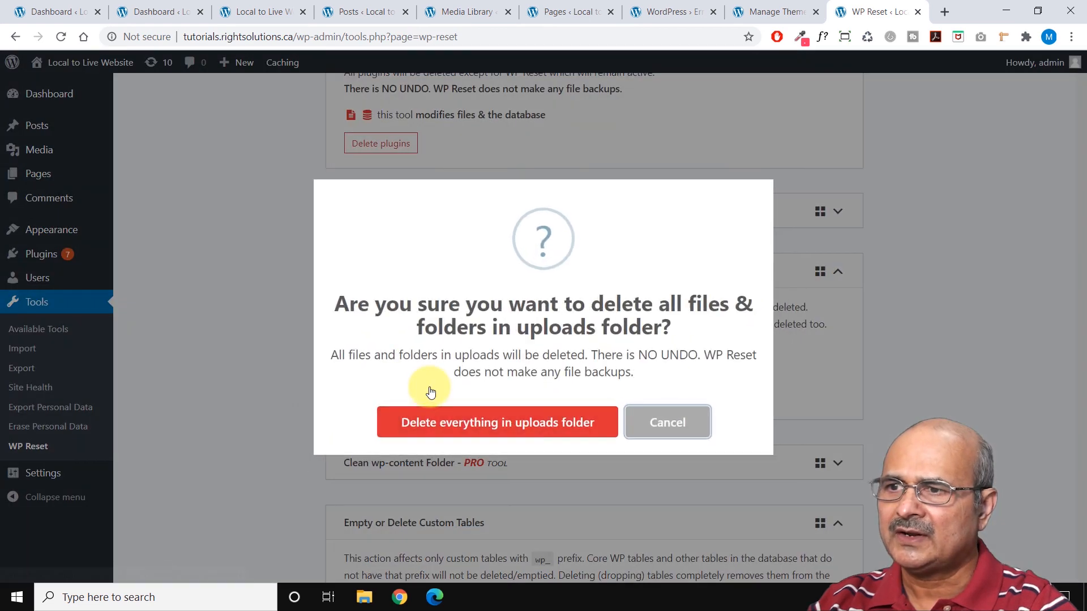
left_click(507, 424)
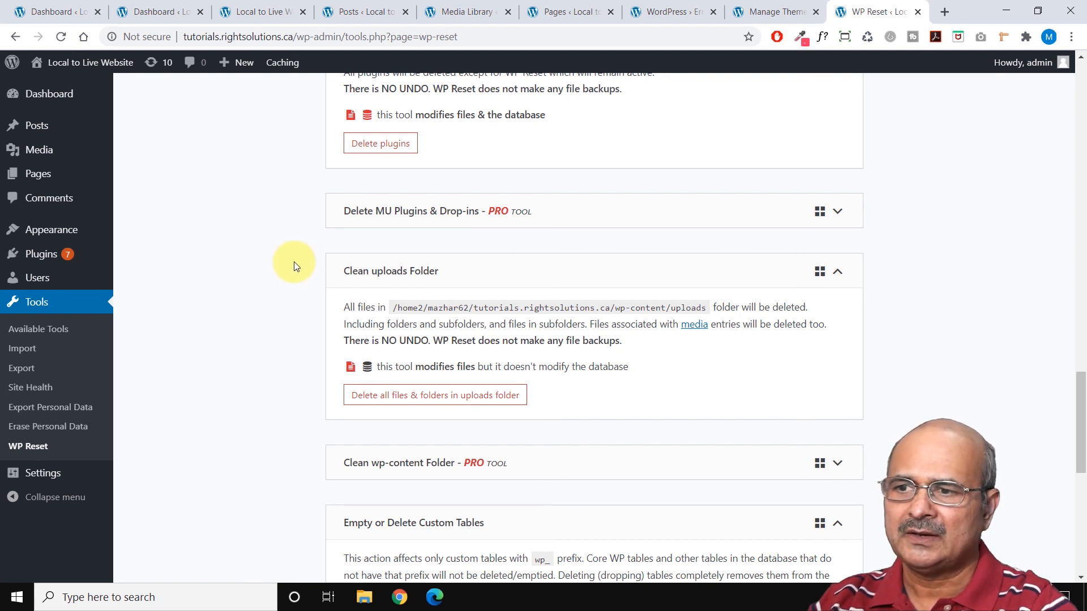
scroll(289, 271, "down", 7)
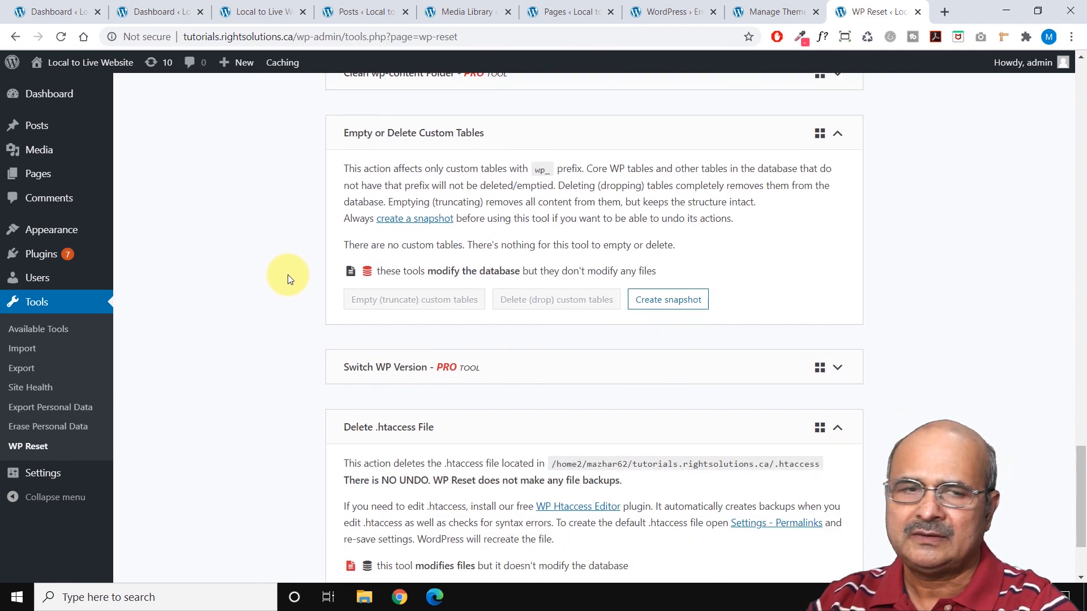
scroll(288, 276, "up", 1)
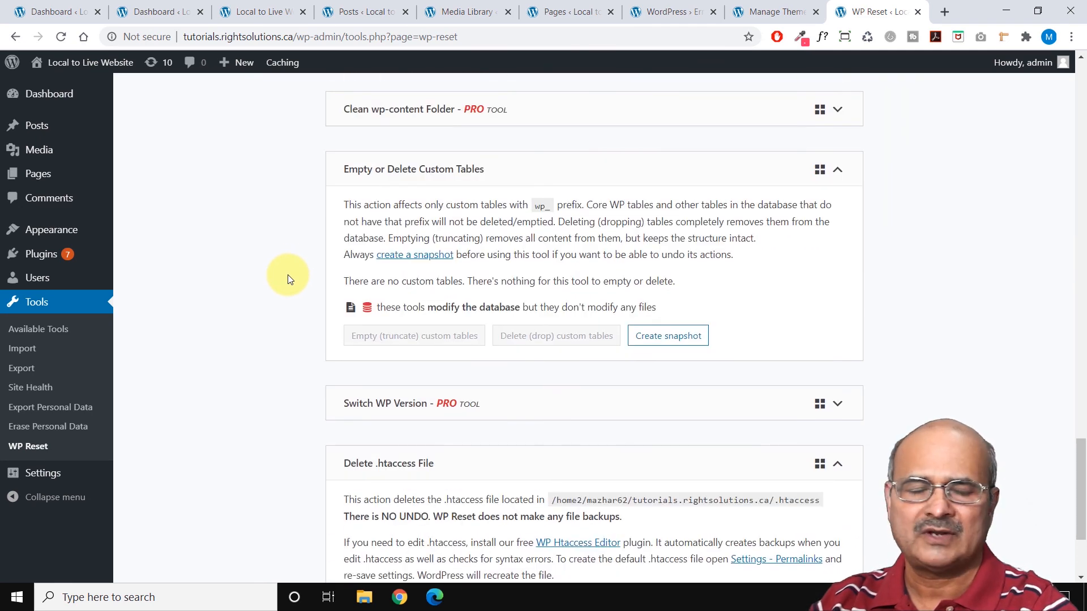